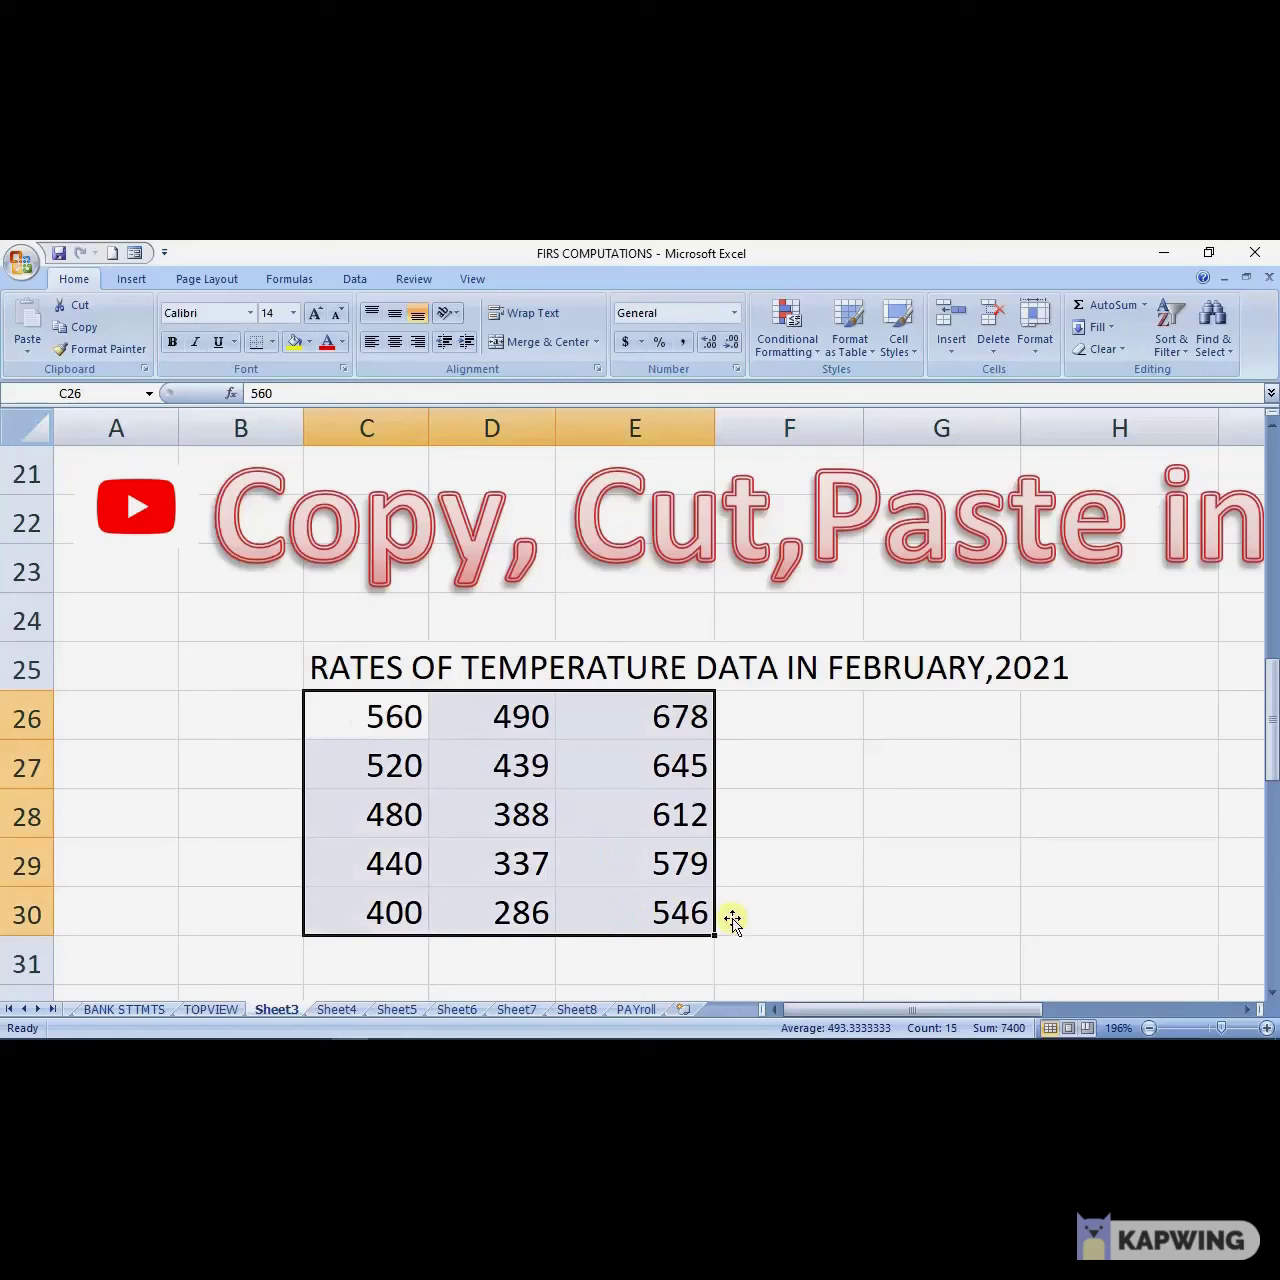
left_click(736, 918)
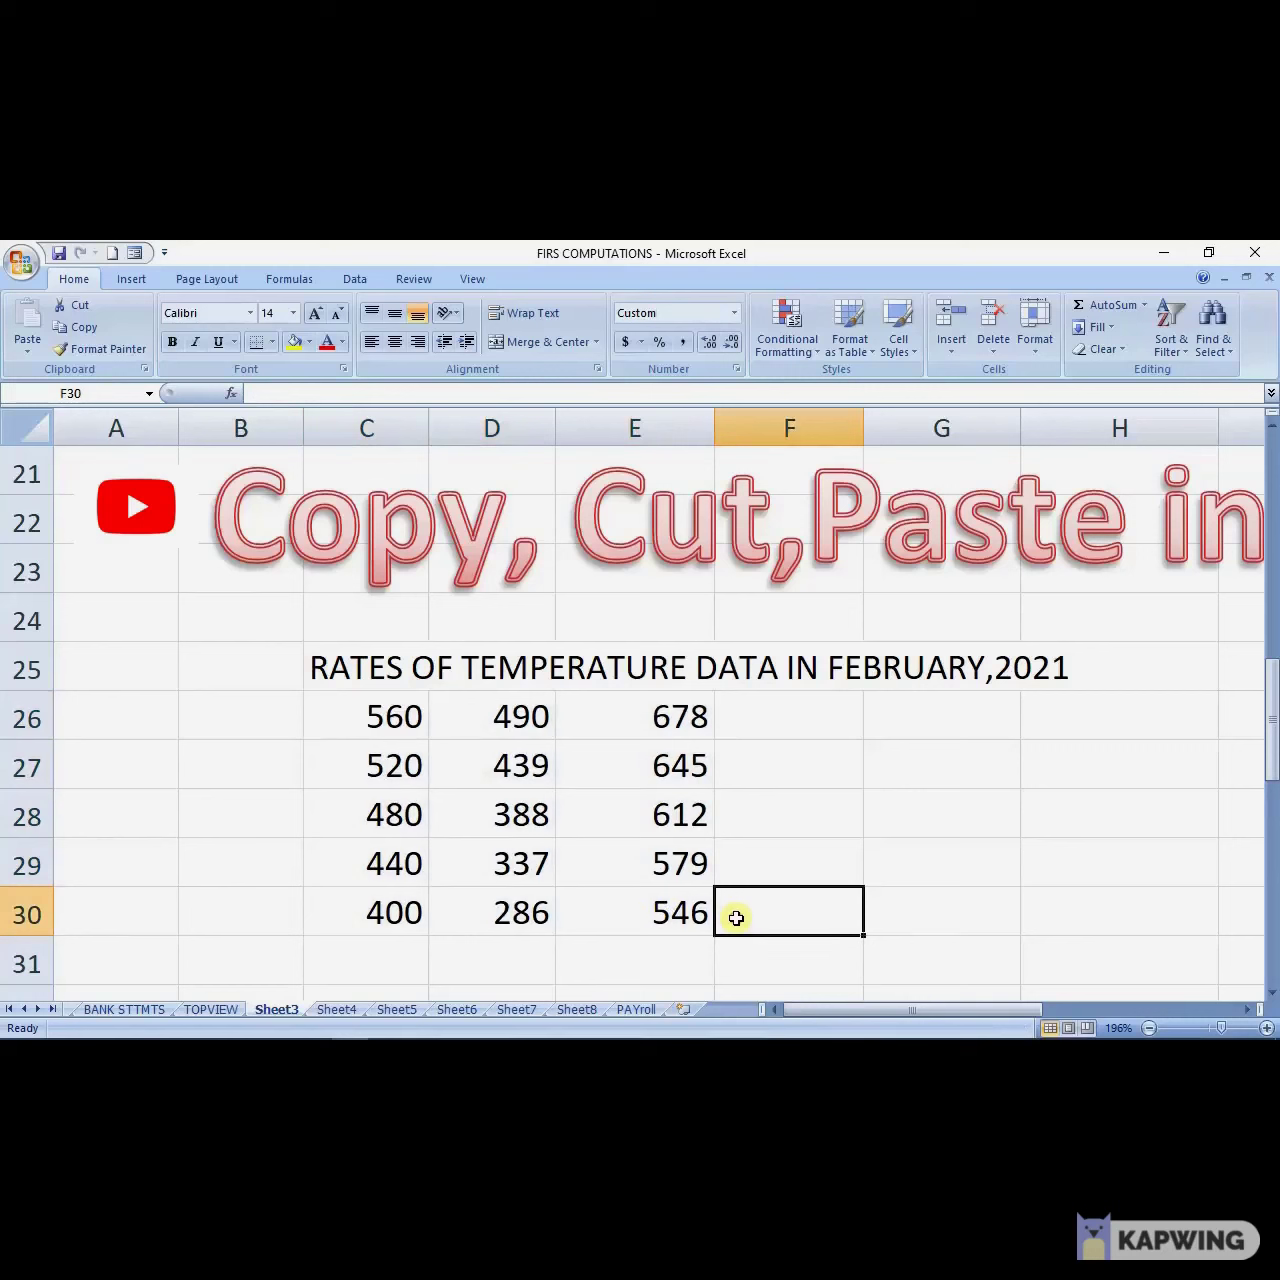
left_click(403, 731)
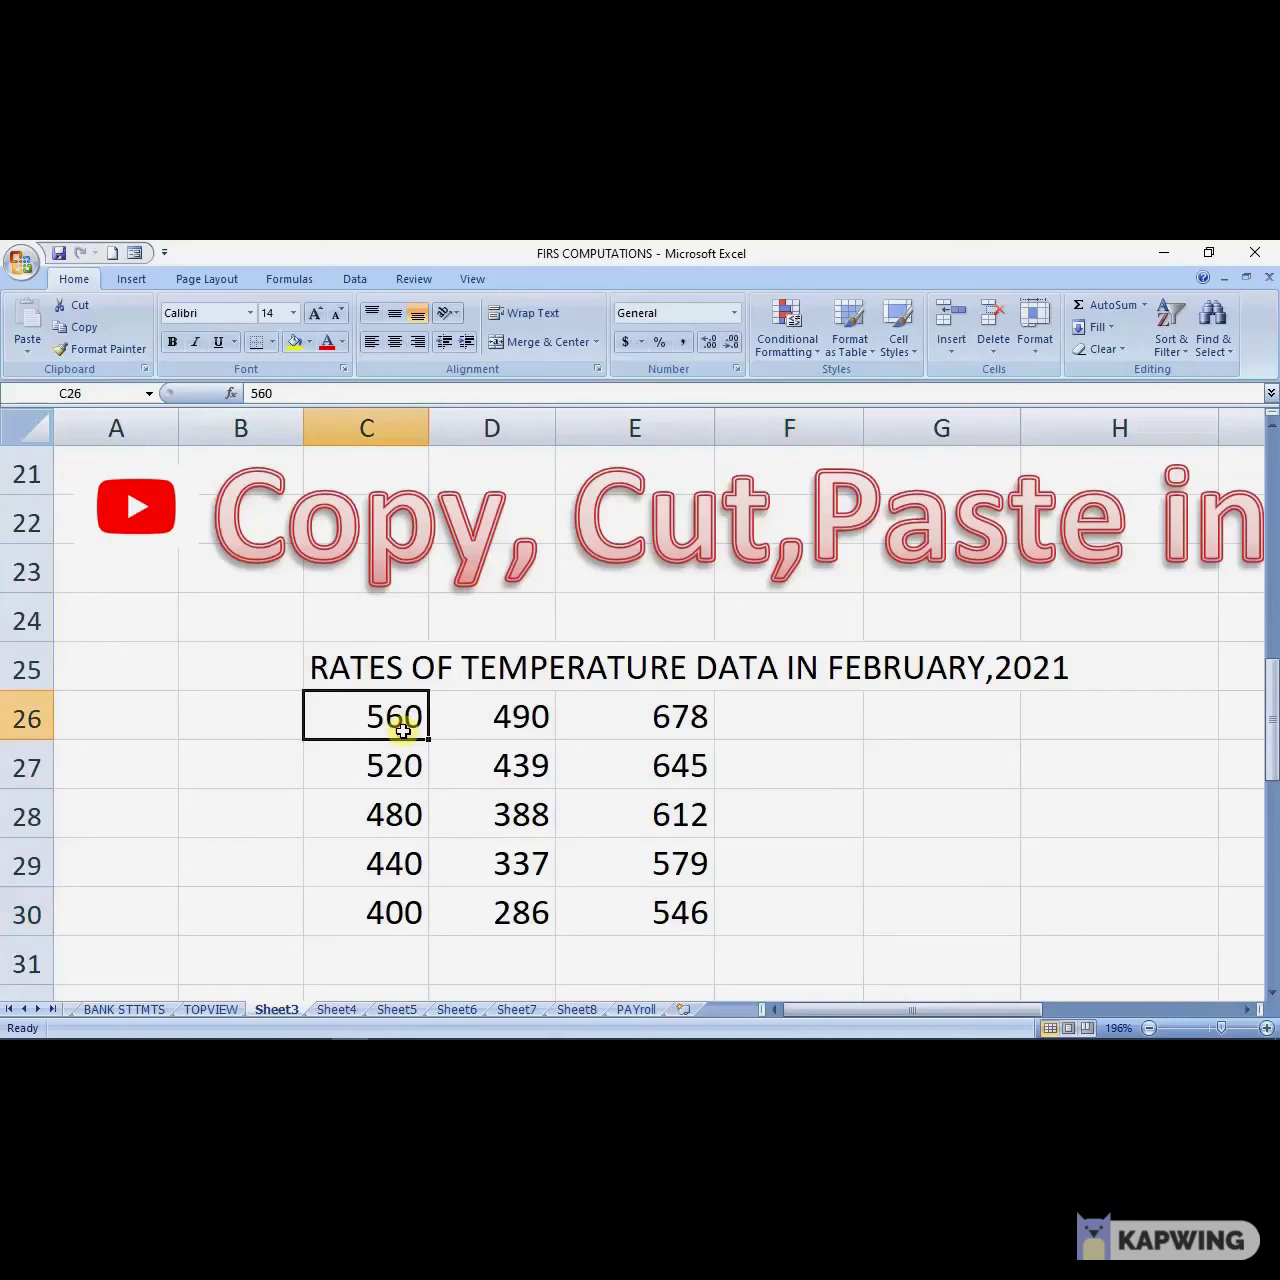
left_click(460, 731)
left_click(415, 731)
key("ctrl+c")
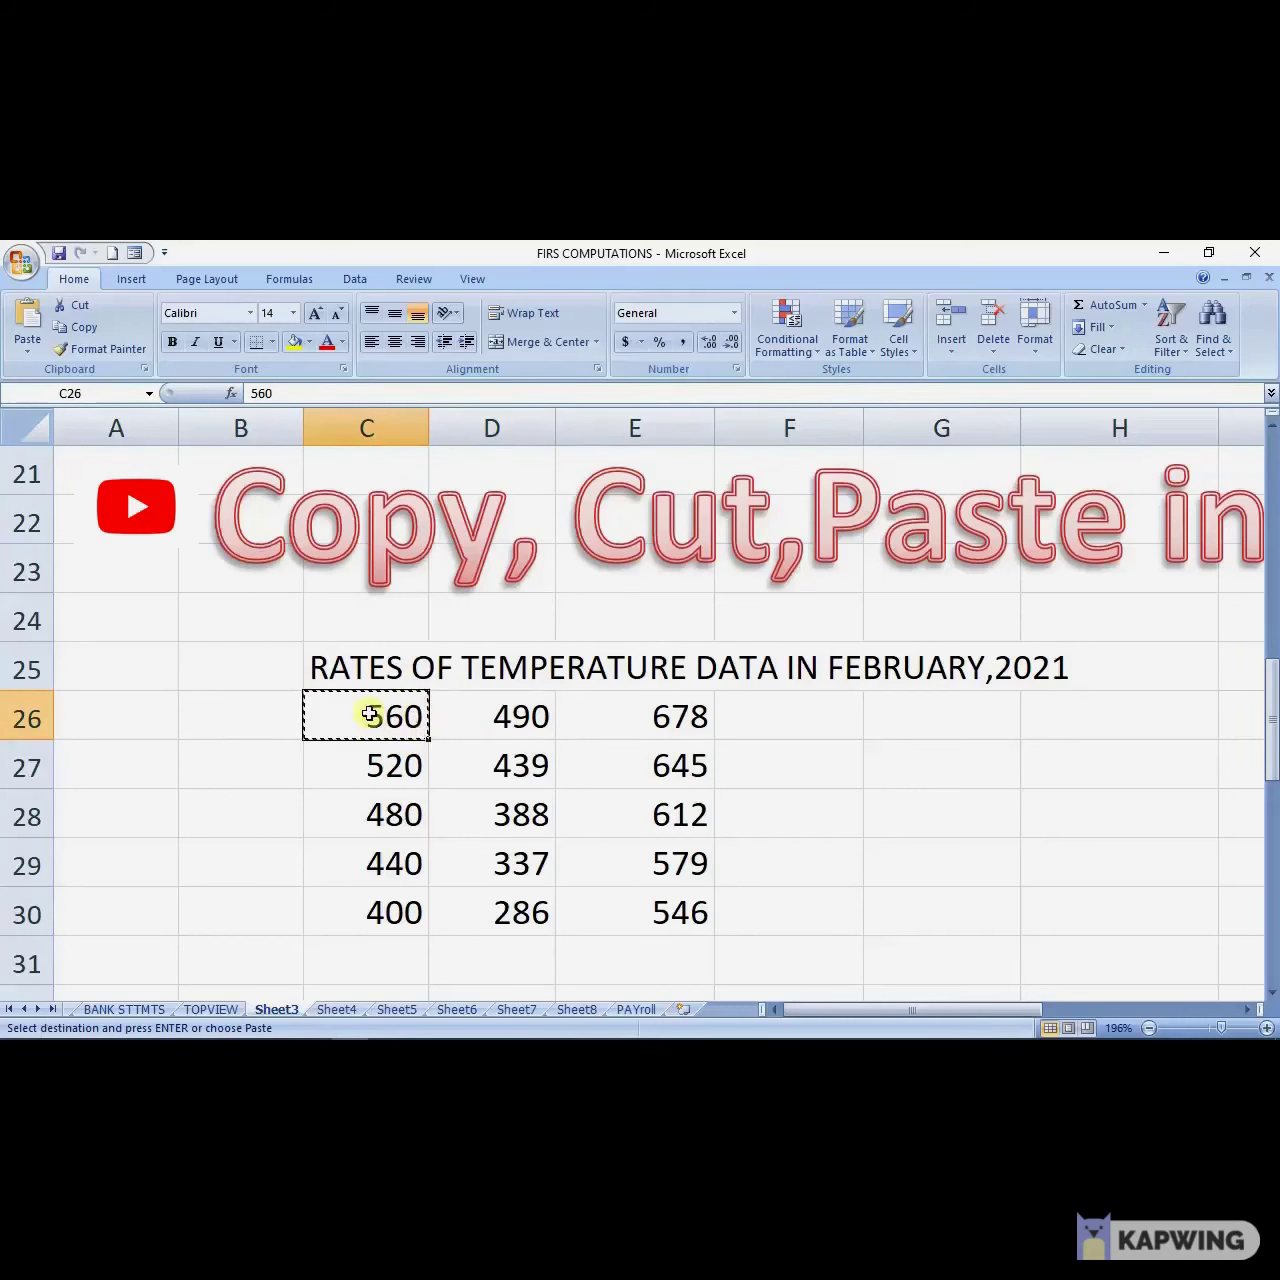
left_click(434, 745)
key("Escape")
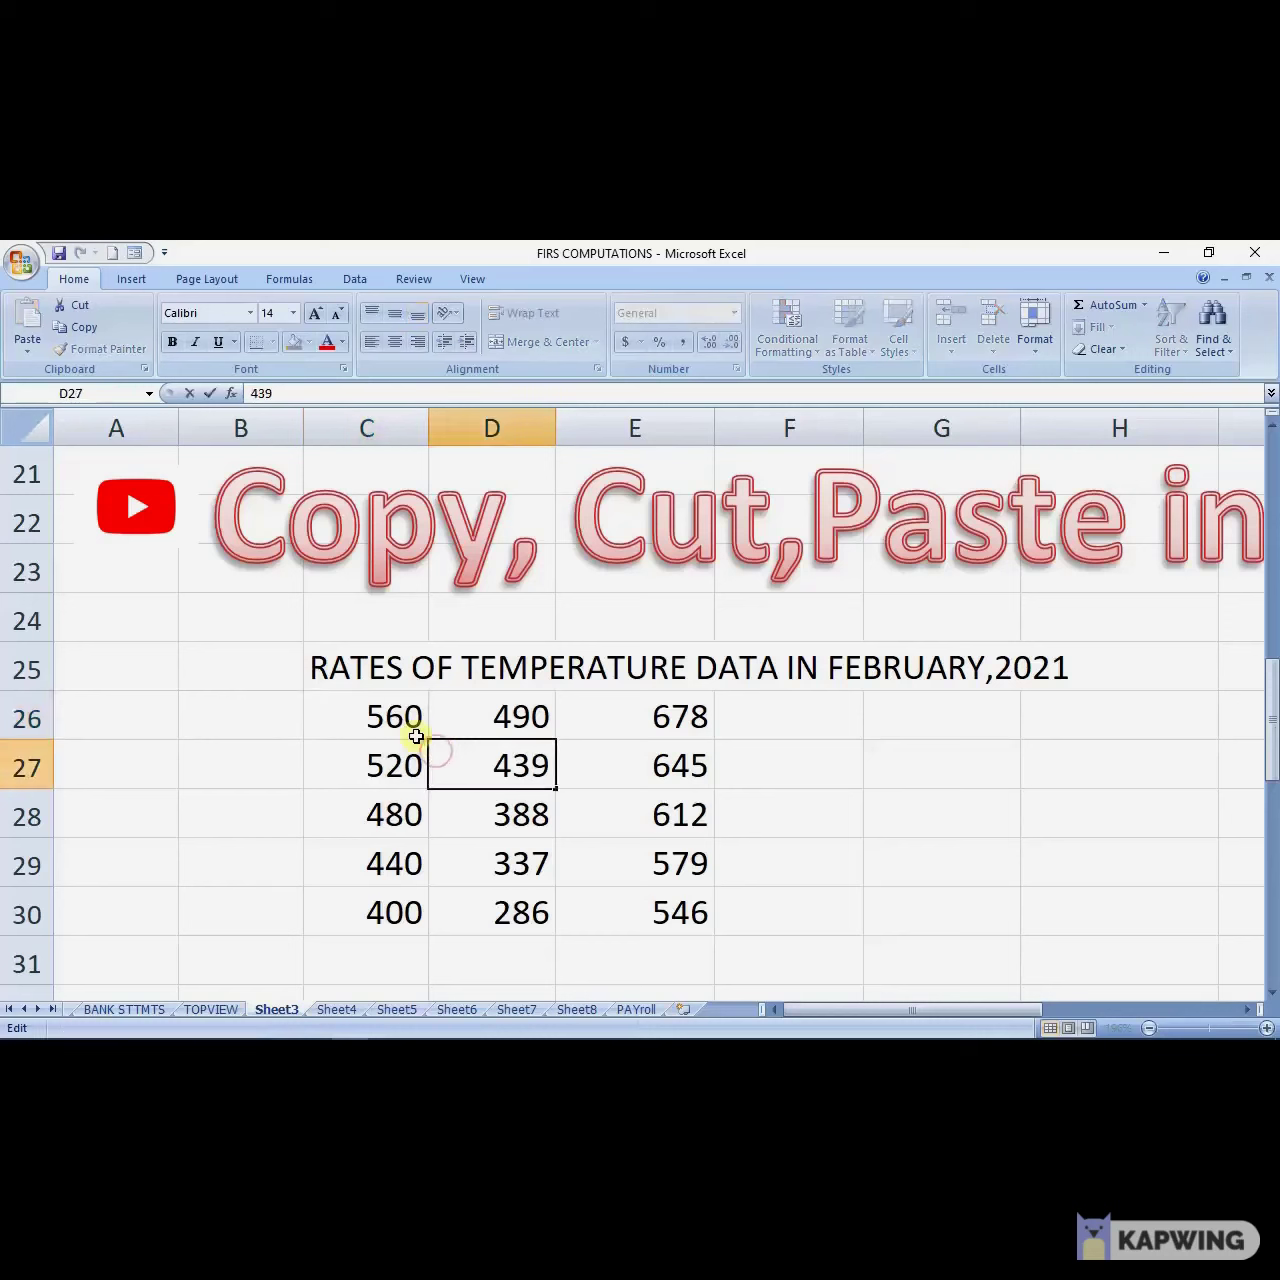
Copy the value in cell C26 and paste it into cell B28.
left_click(416, 735)
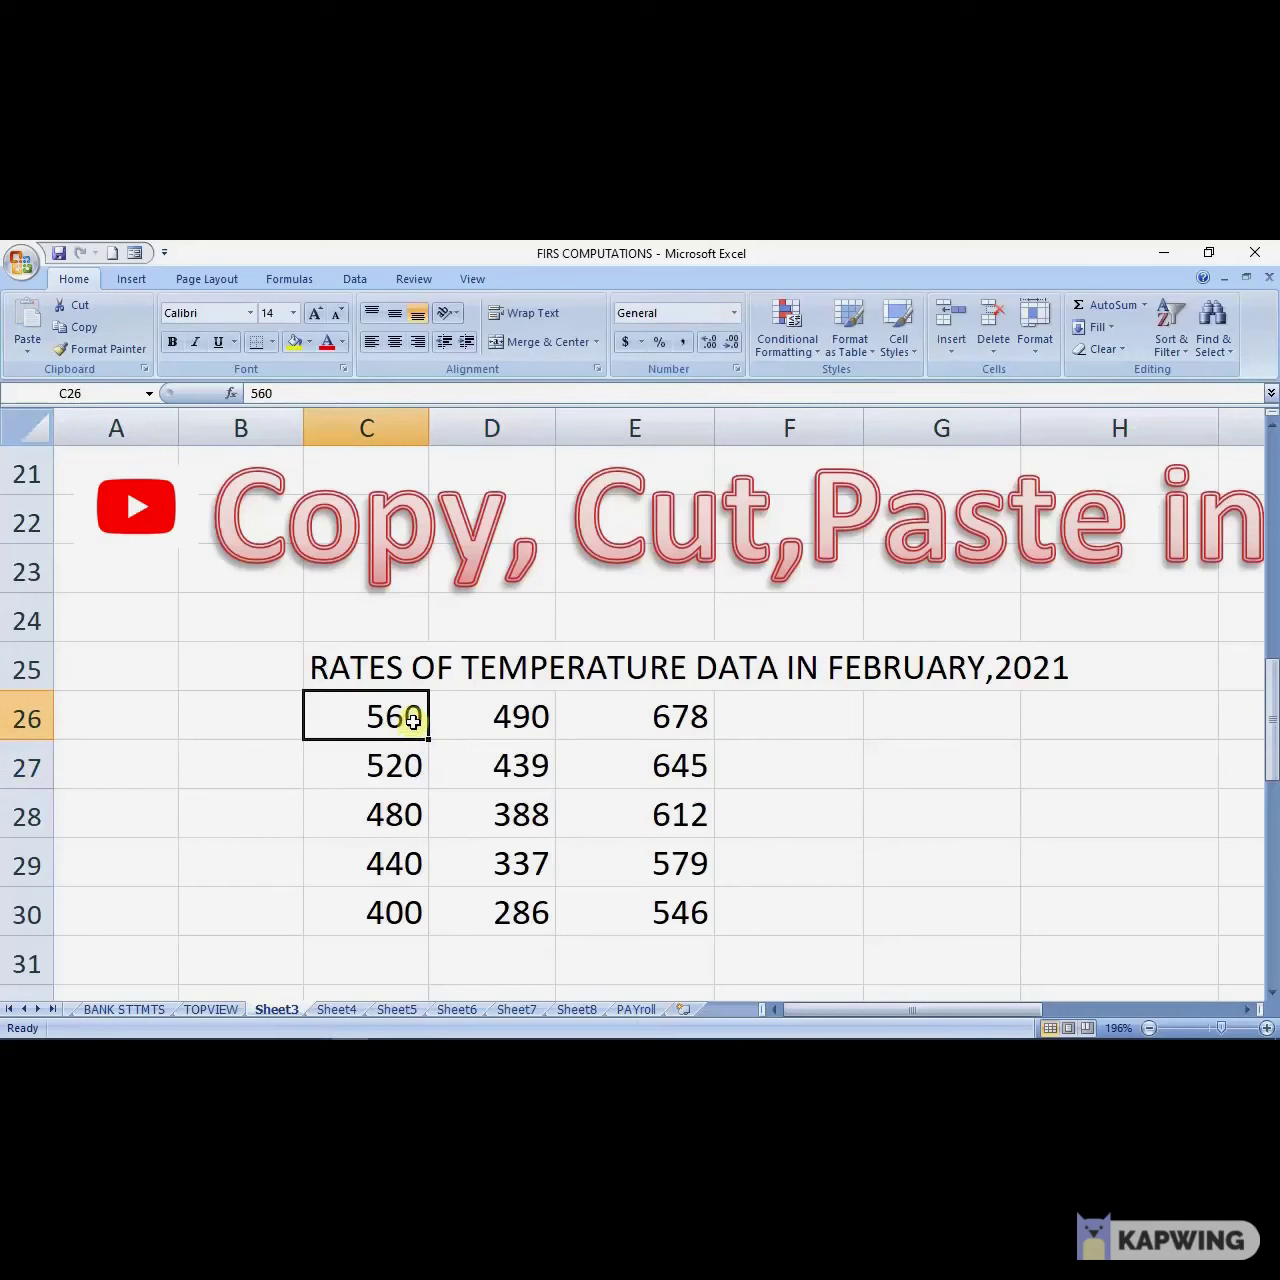
right_click(416, 722)
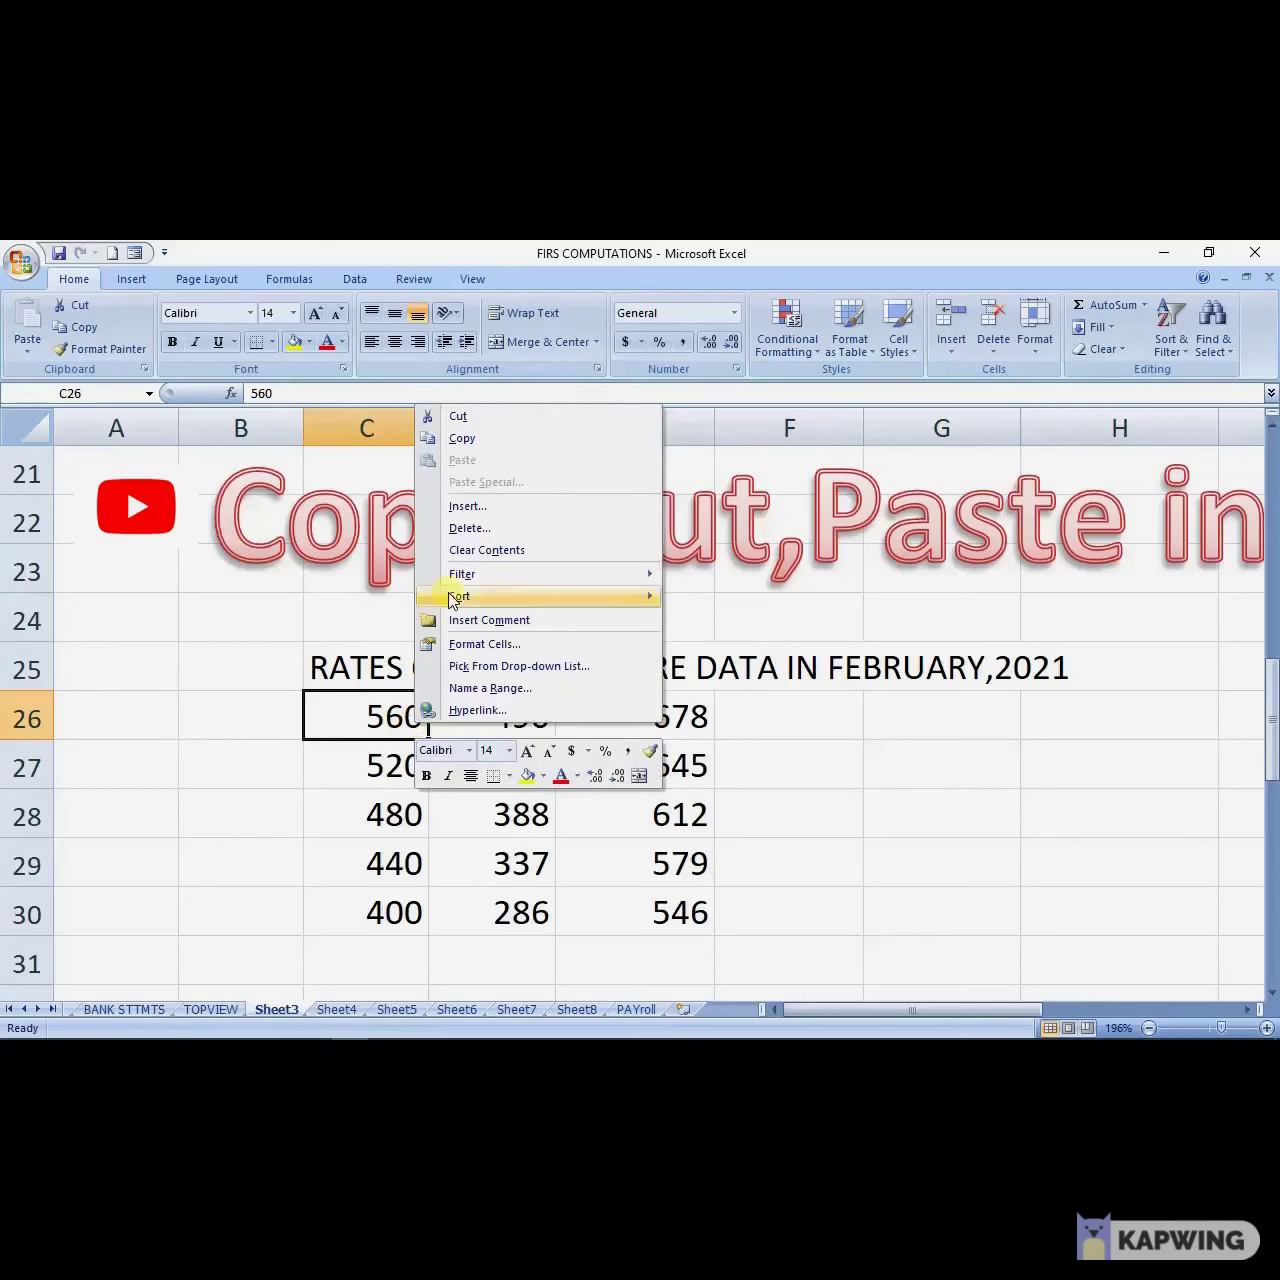
left_click(460, 442)
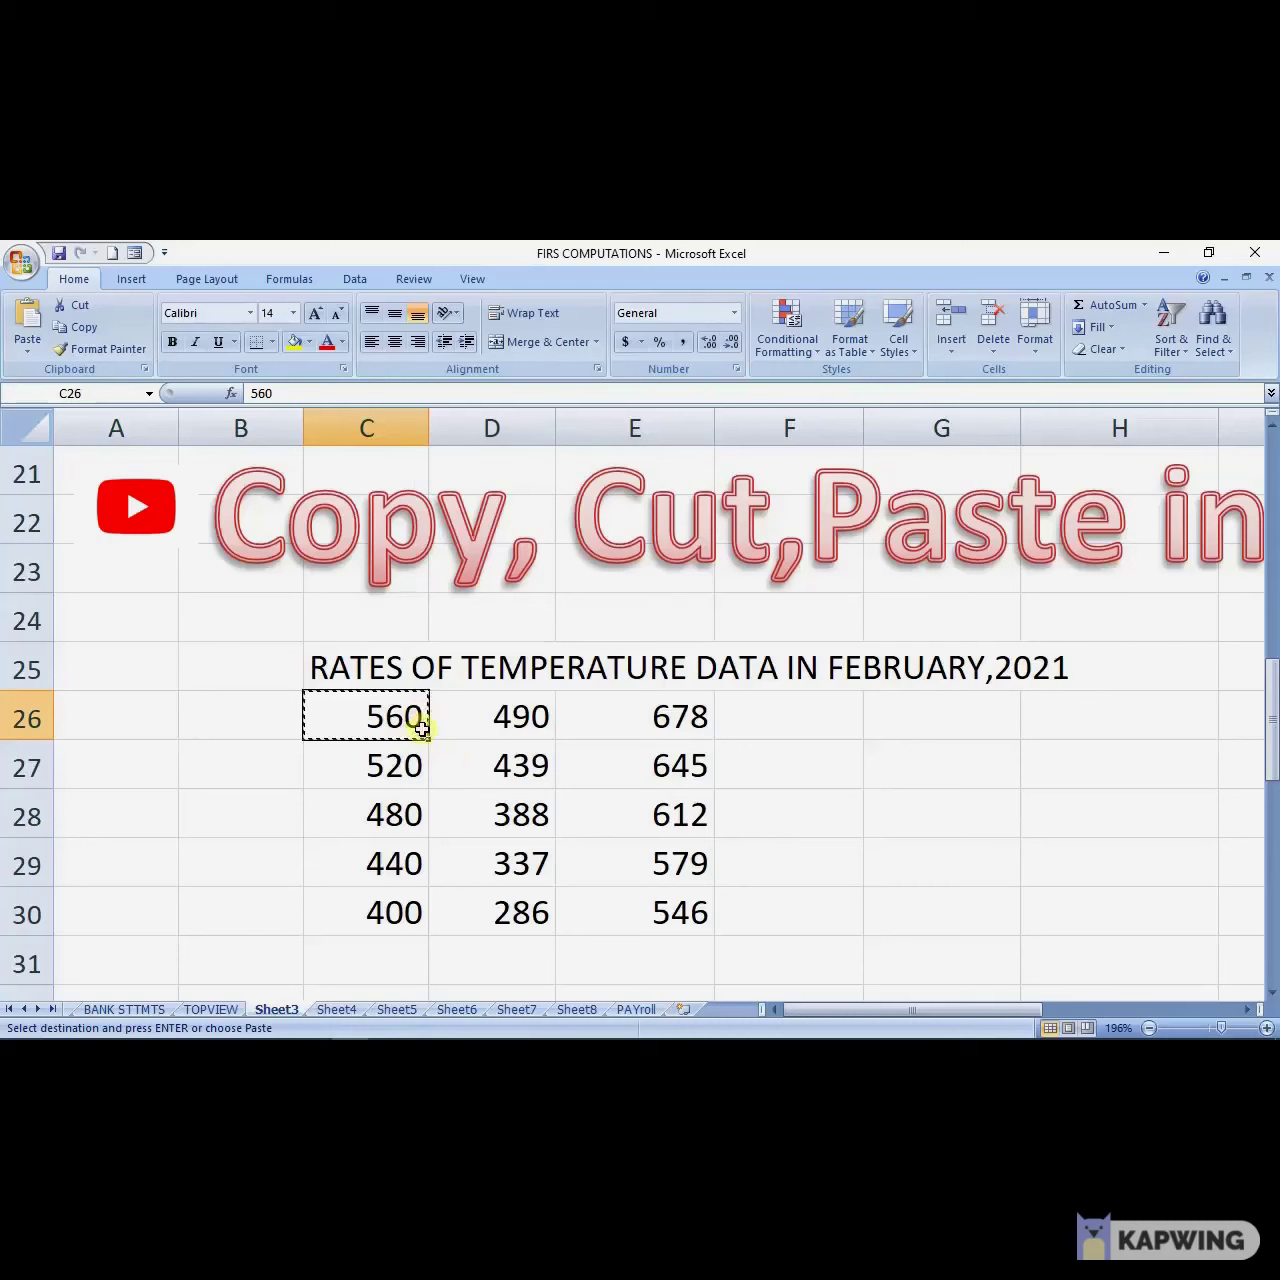
left_click(195, 813)
right_click(196, 813)
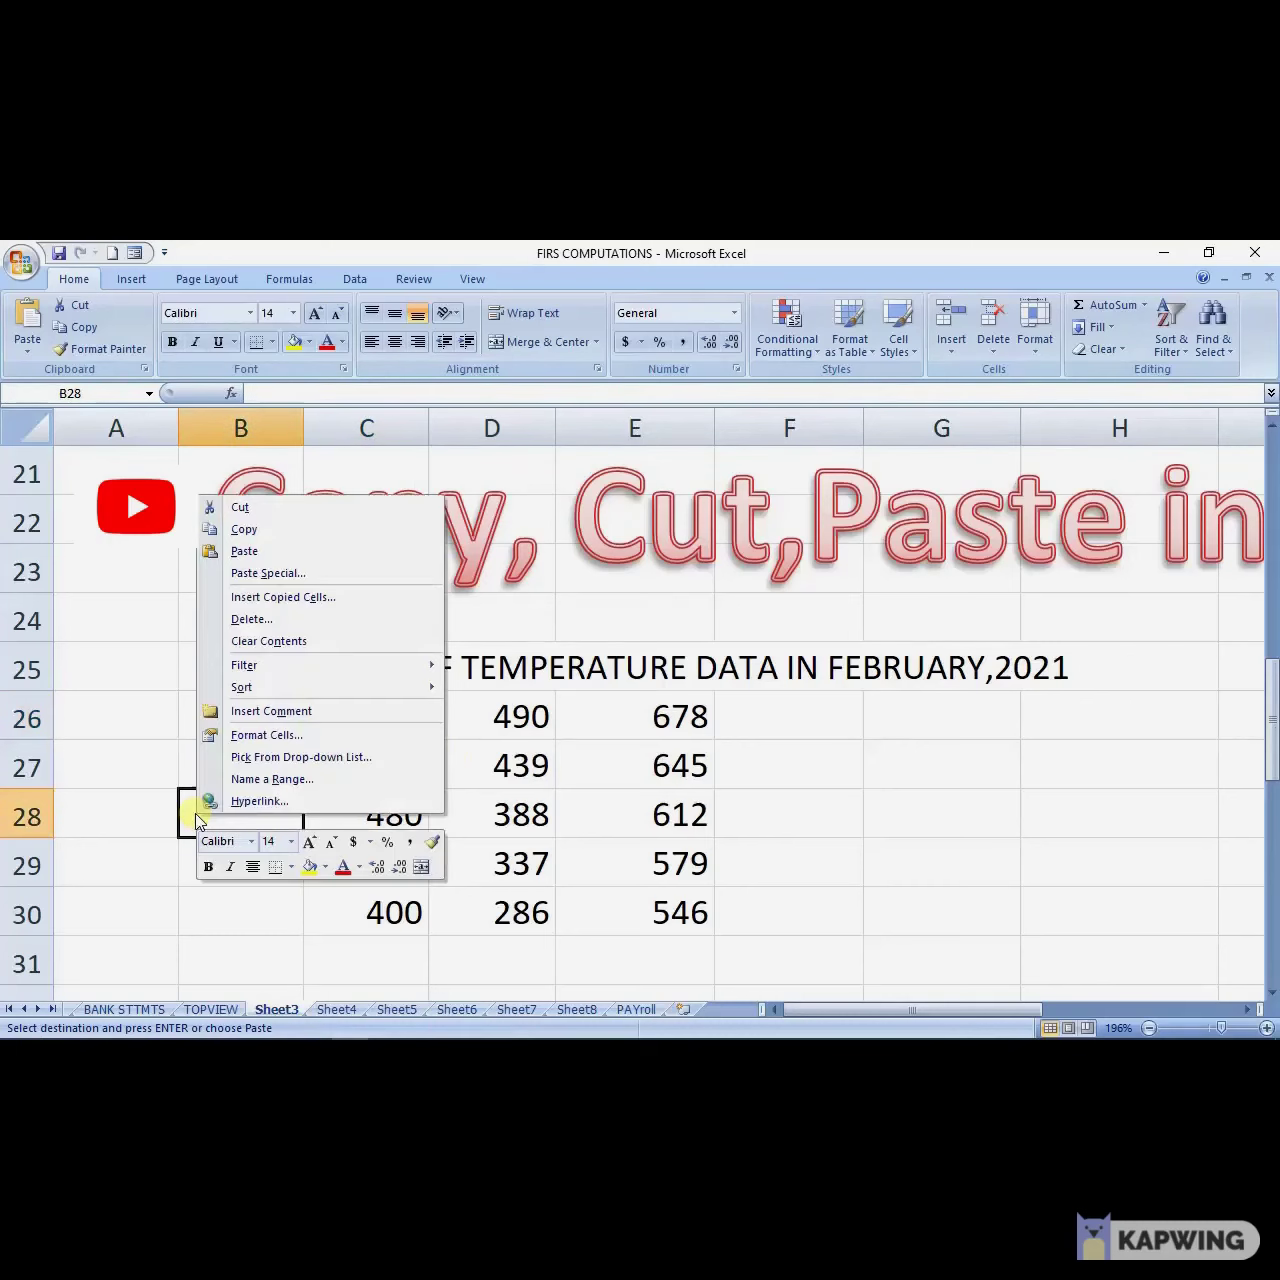
left_click(246, 553)
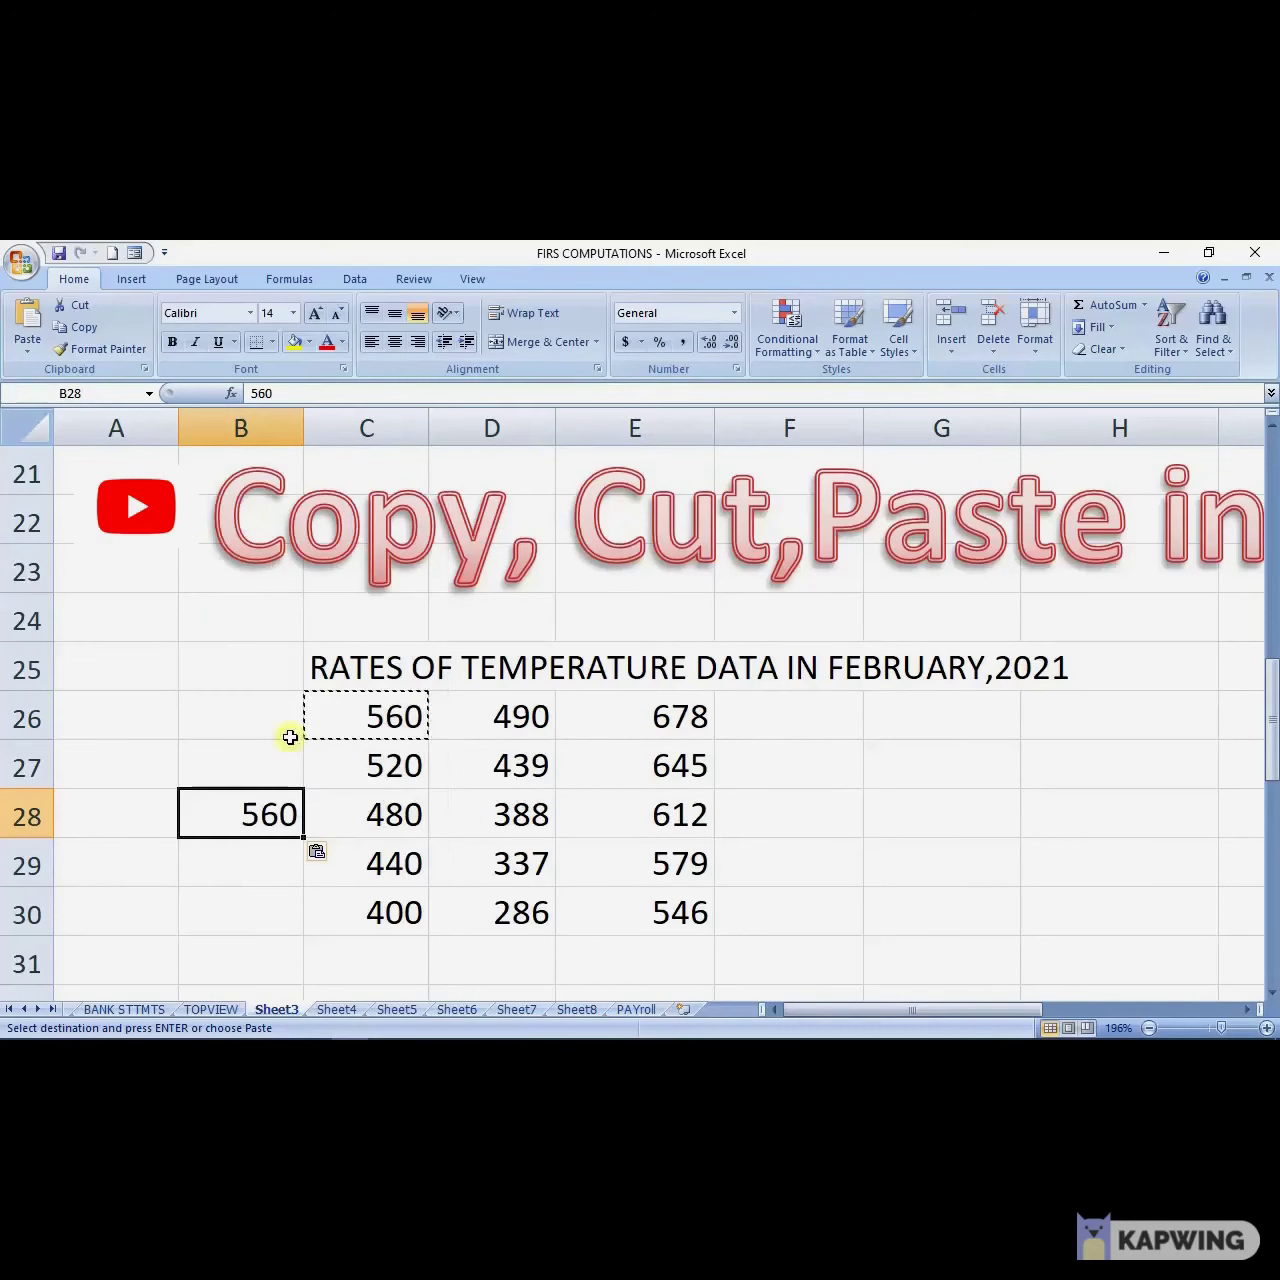
Paste the copied C26 value again into cell B29 and end the copy mode.
left_click(268, 848)
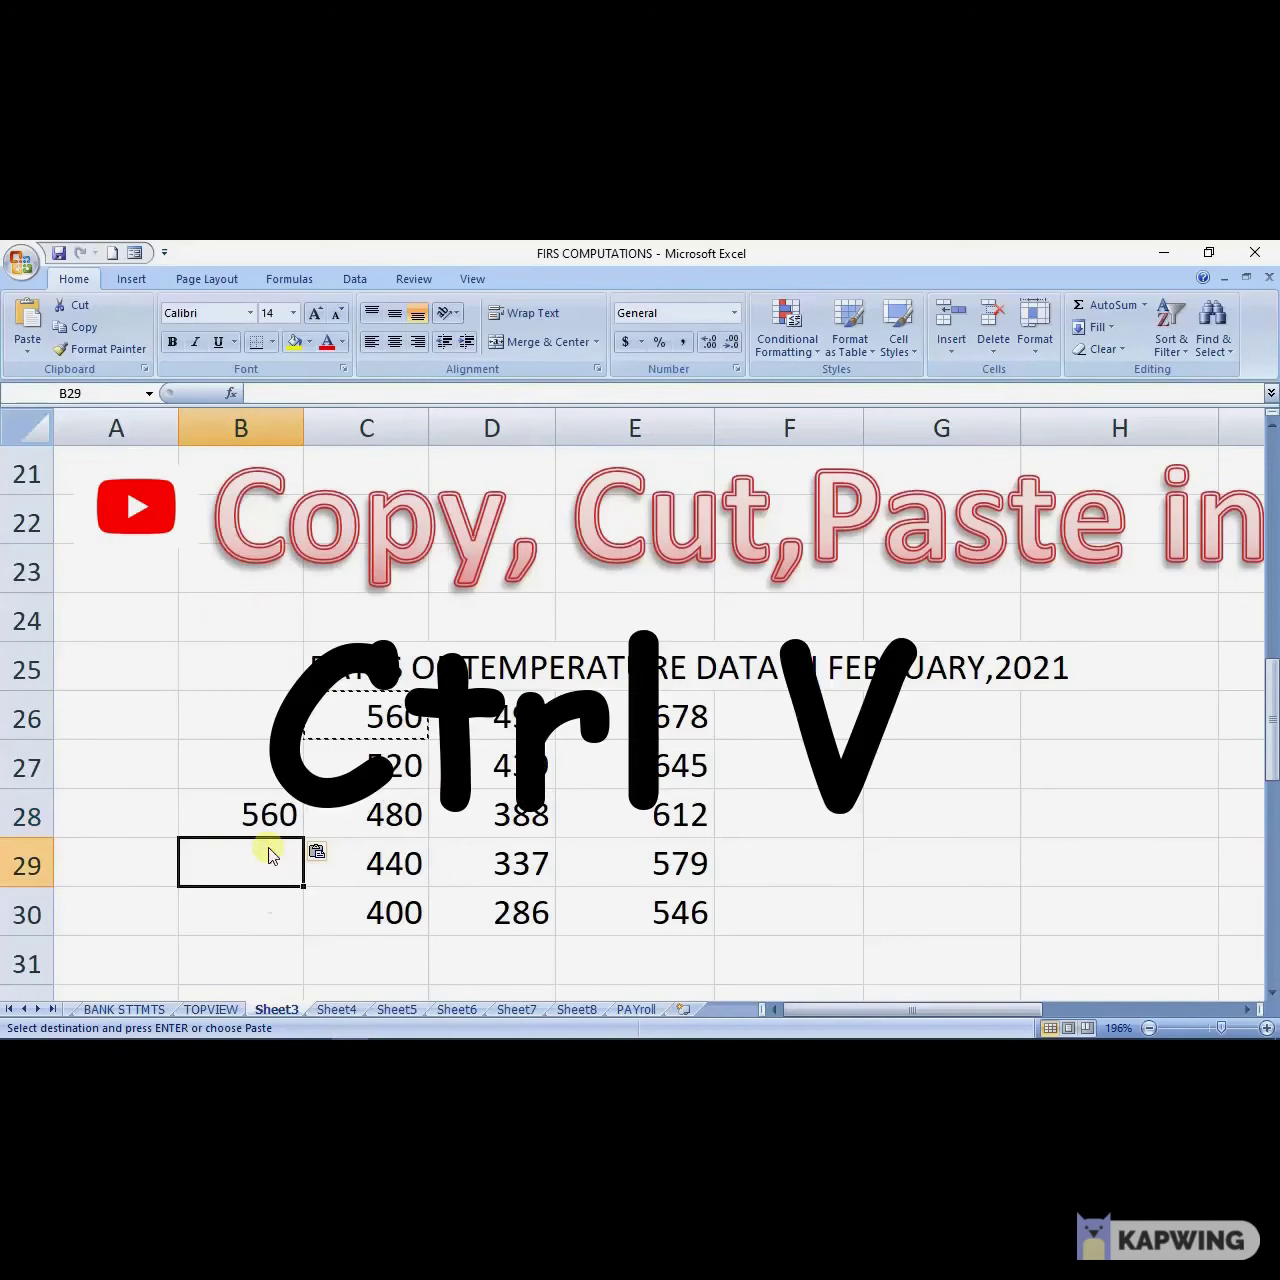
right_click(268, 852)
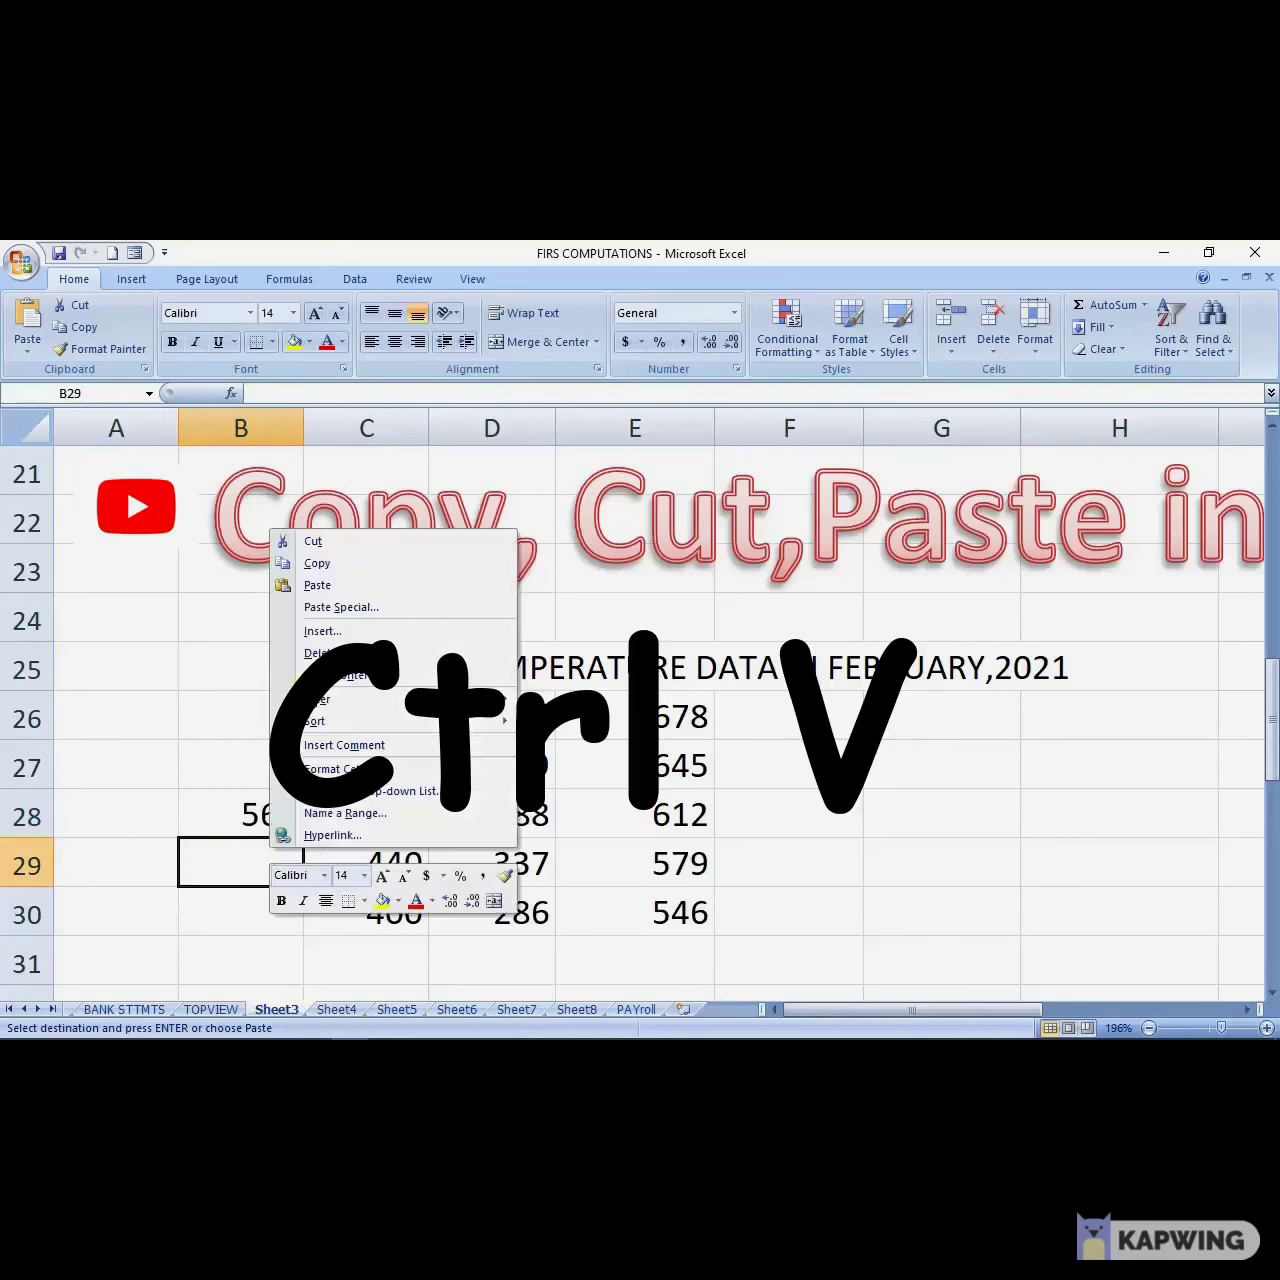
left_click(316, 587)
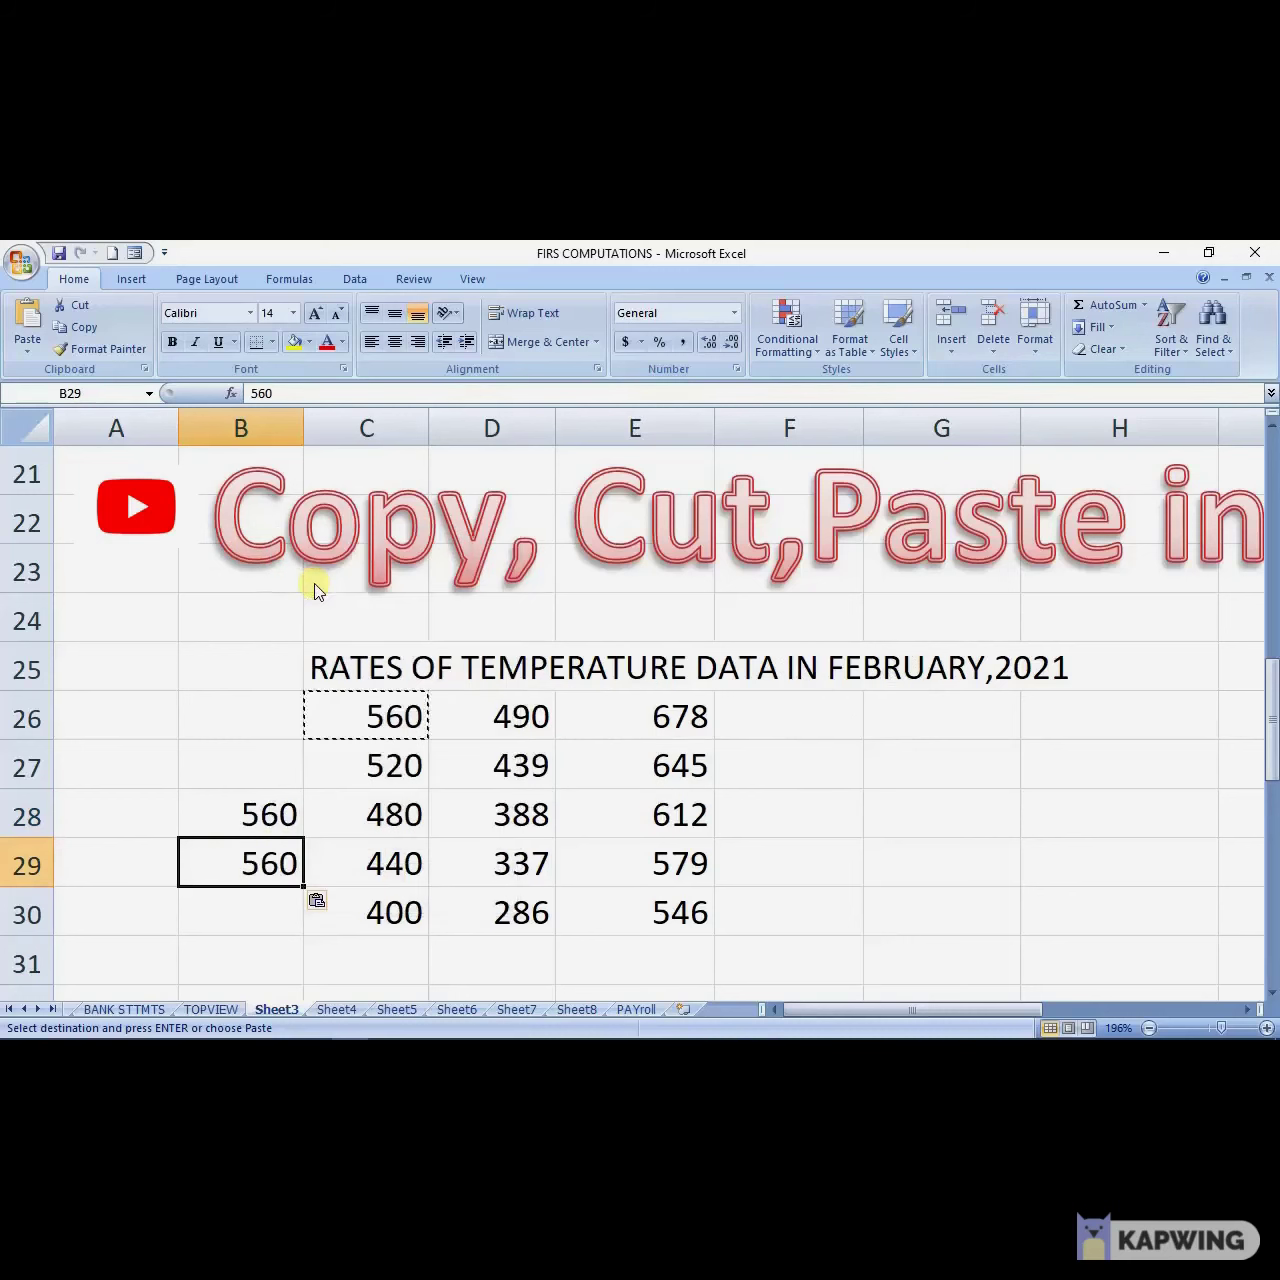
left_click(282, 915)
double_click(280, 910)
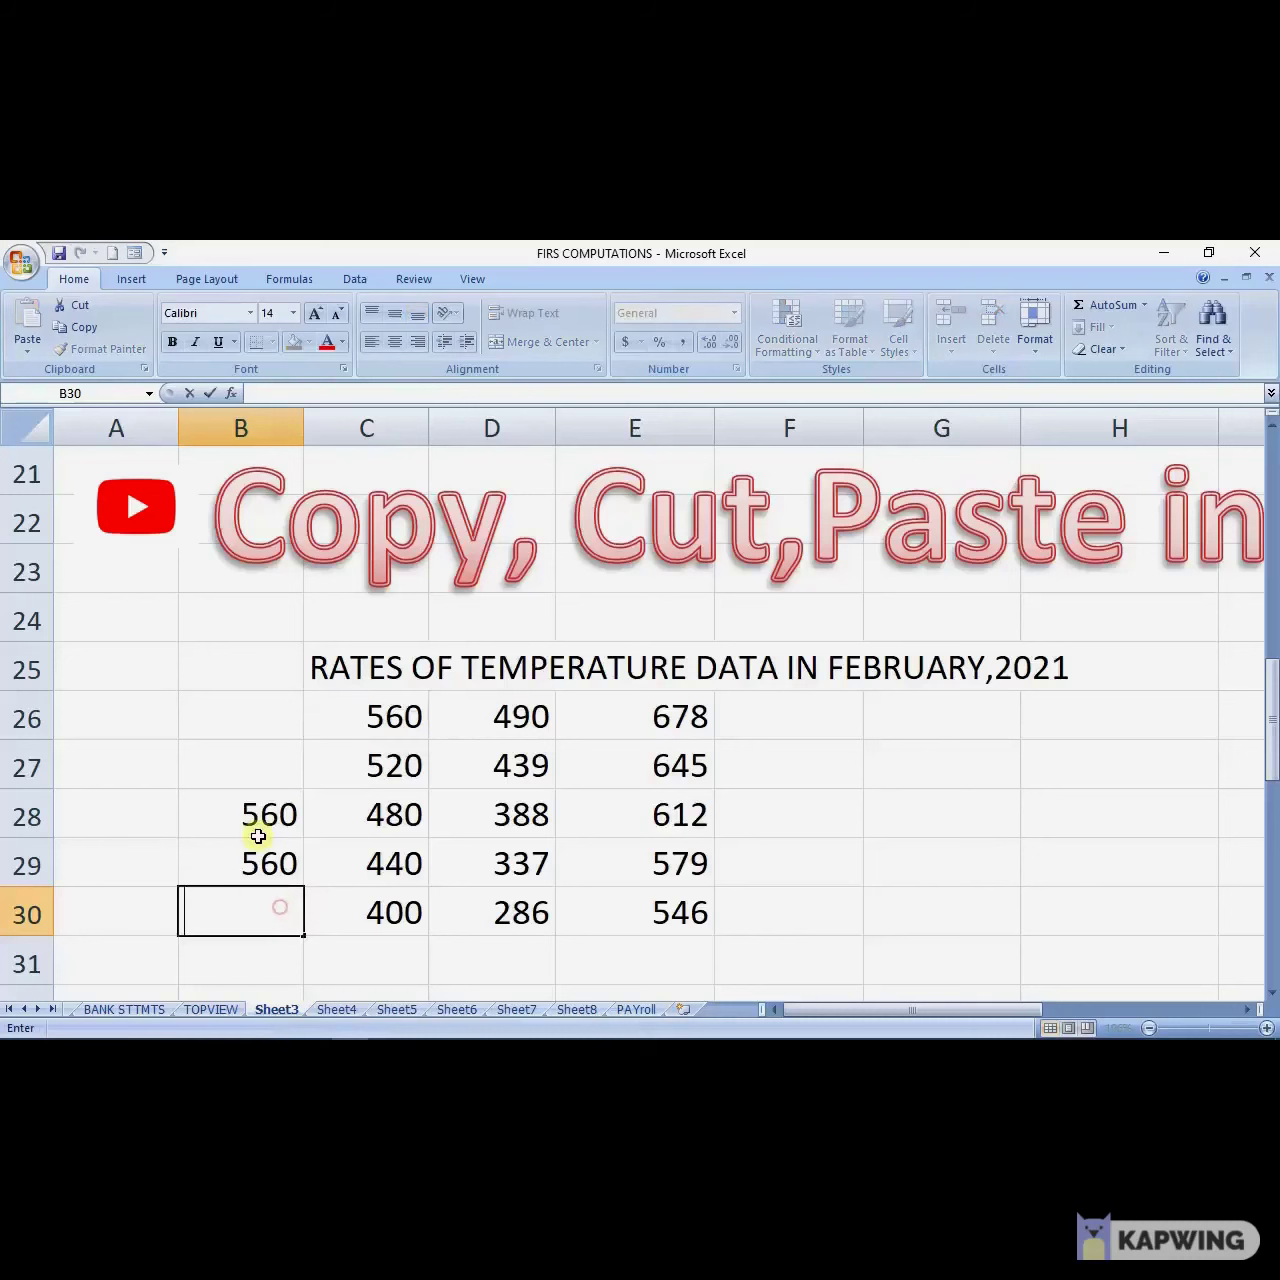
Delete the pasted values from cells B28:B29.
left_click_drag(244, 812, 266, 845)
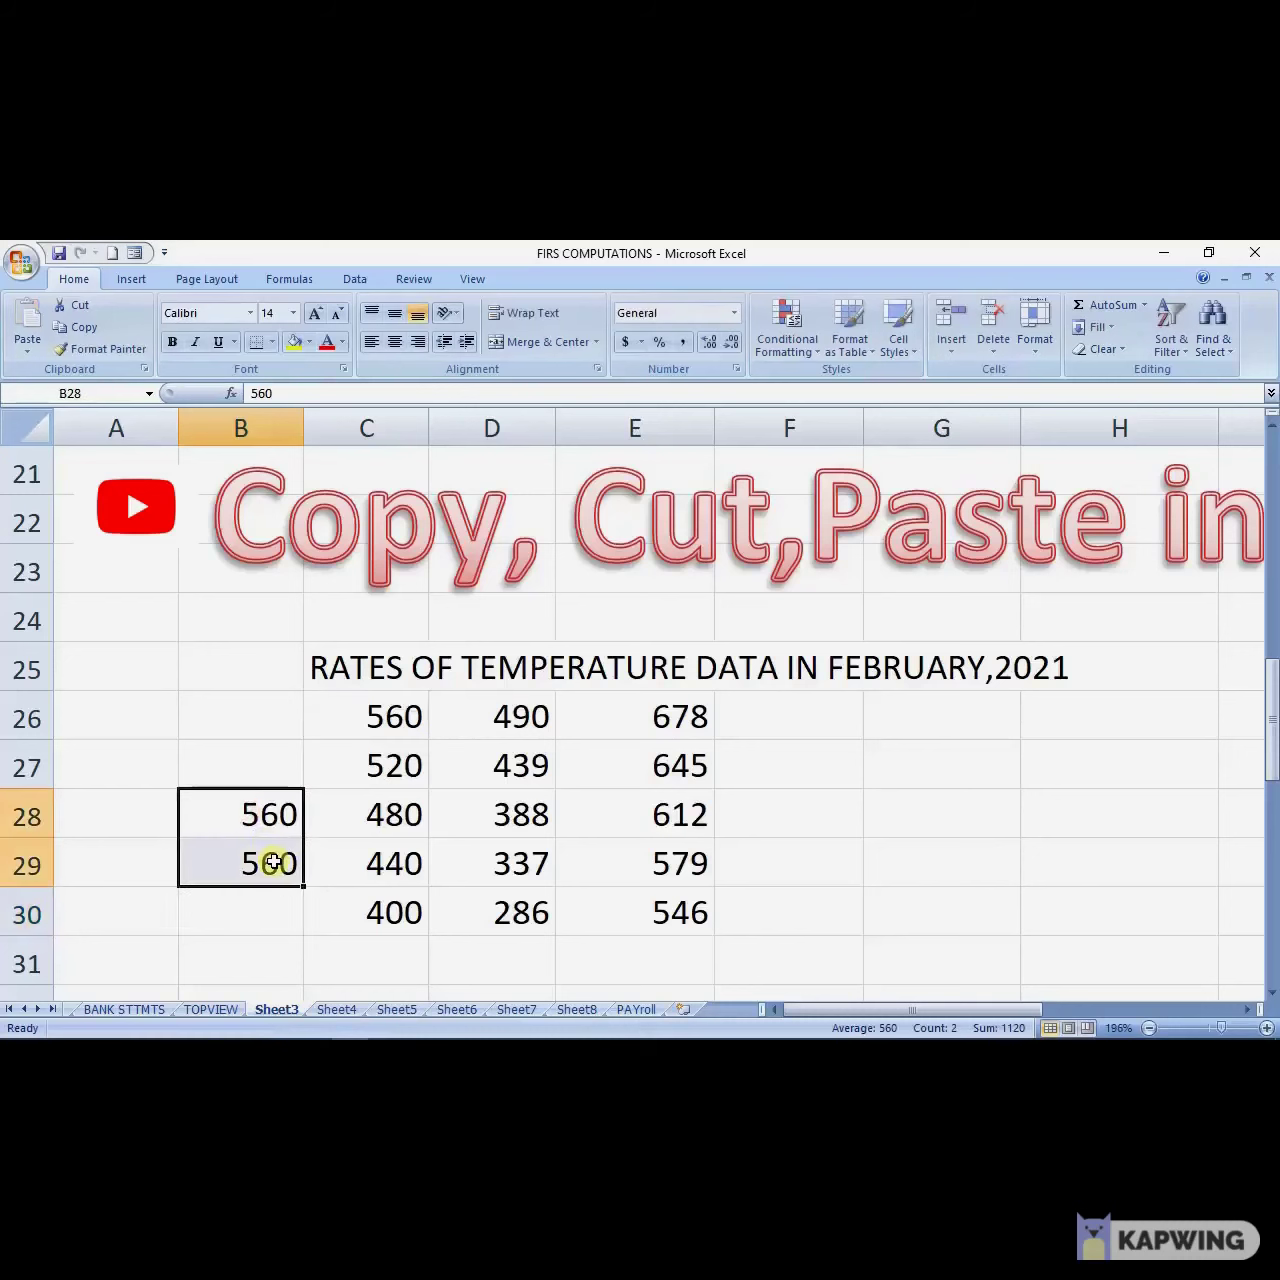
key("ctrl+c")
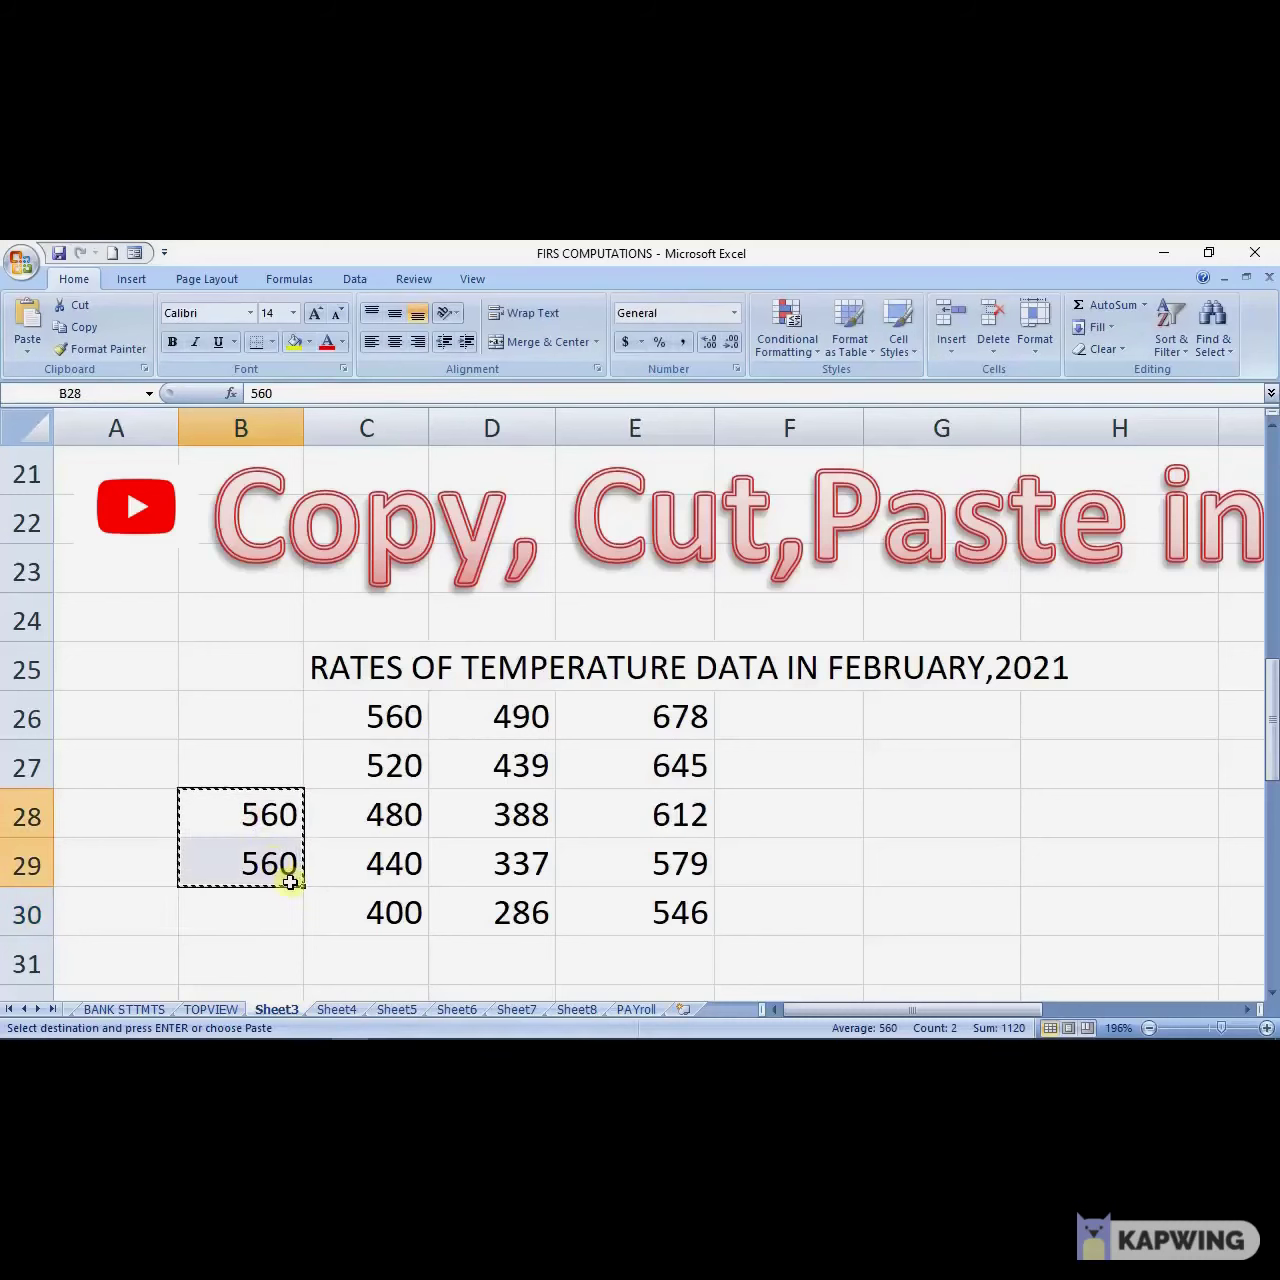
left_click(291, 900)
key("Escape")
left_click_drag(257, 800, 282, 868)
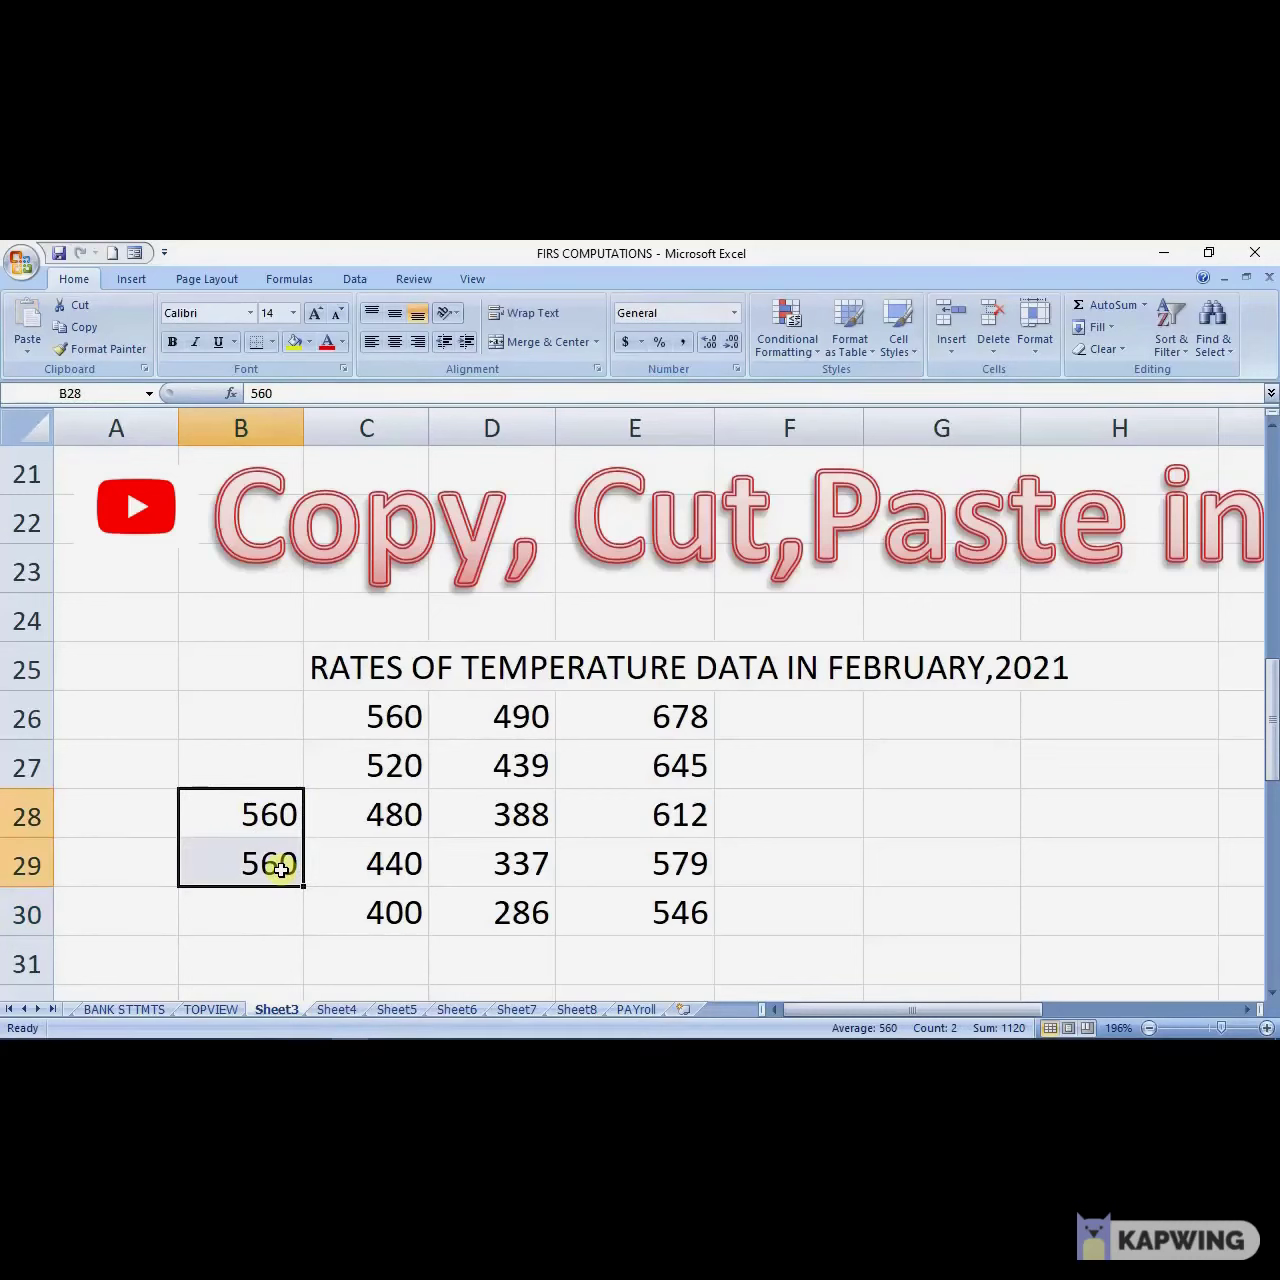
key("Delete")
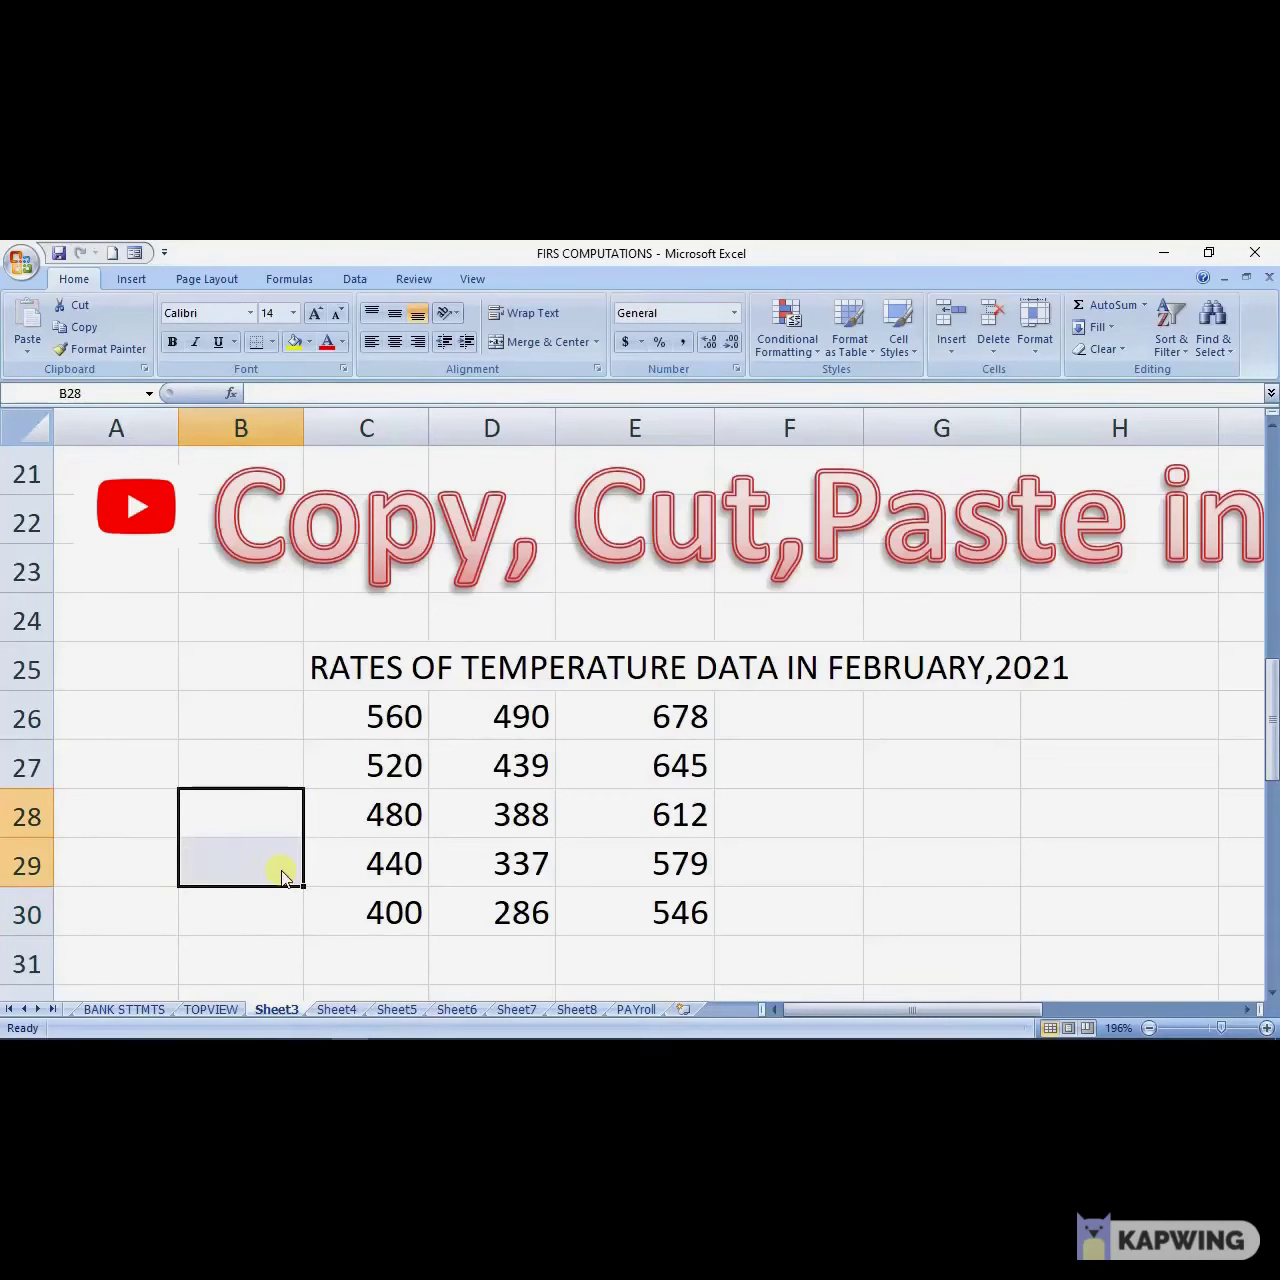
Copy the temperature data range C26:E30 and paste it starting at cell G26.
left_click_drag(359, 702, 619, 903)
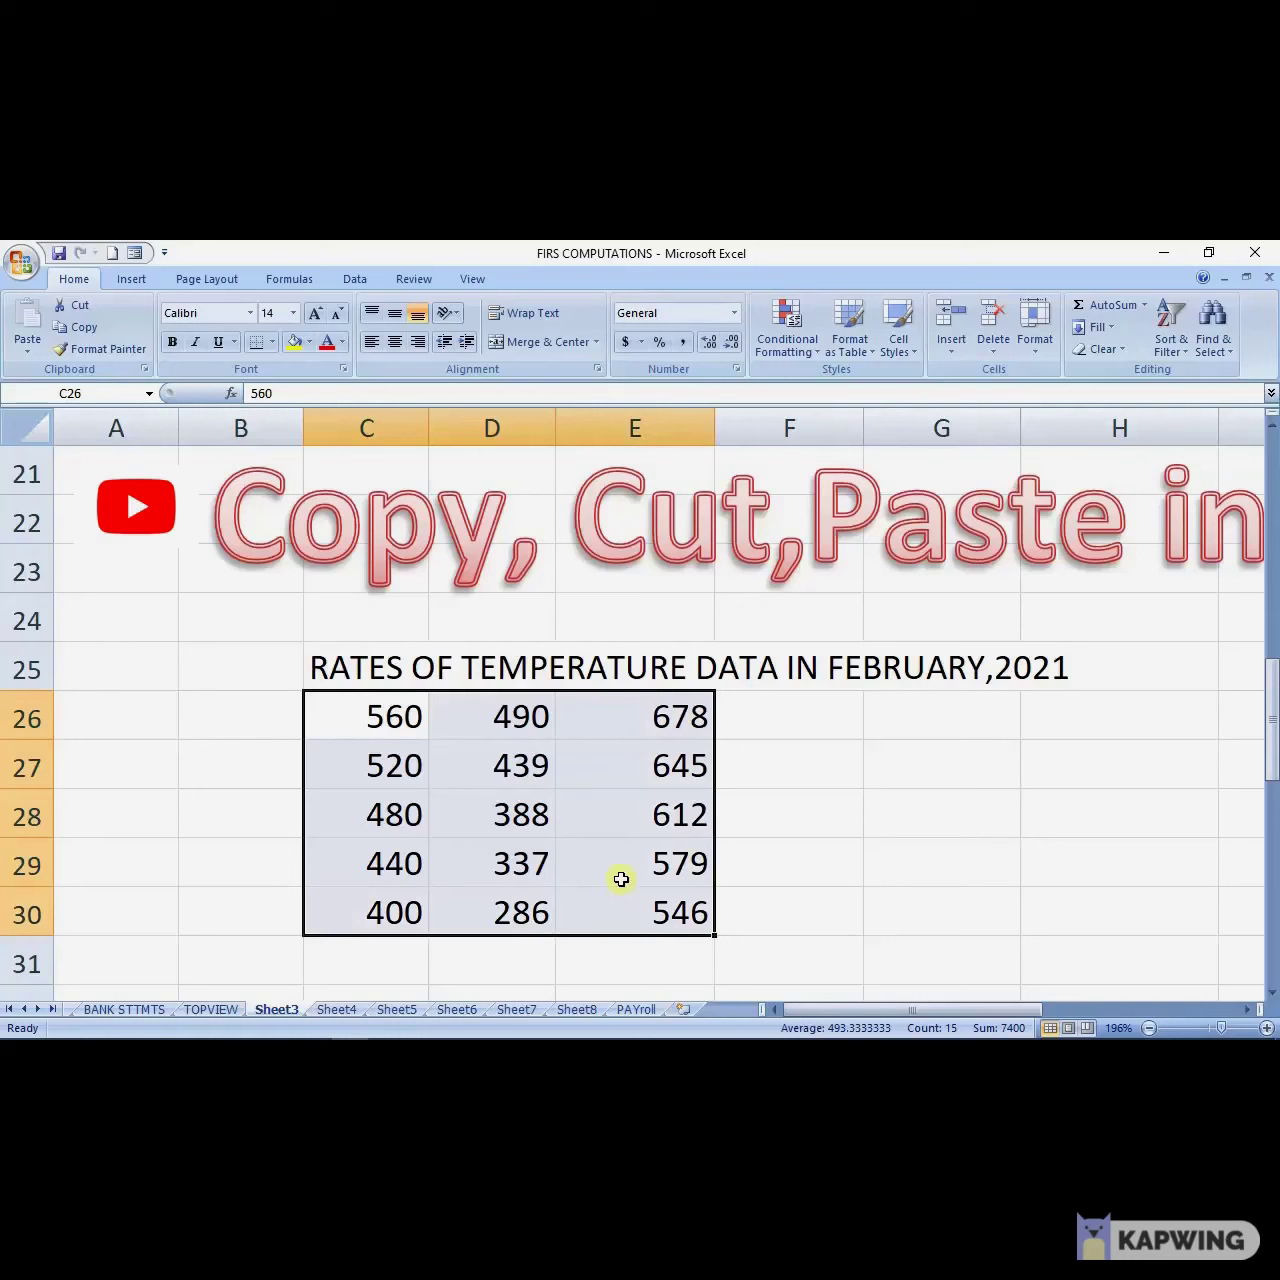
right_click(594, 892)
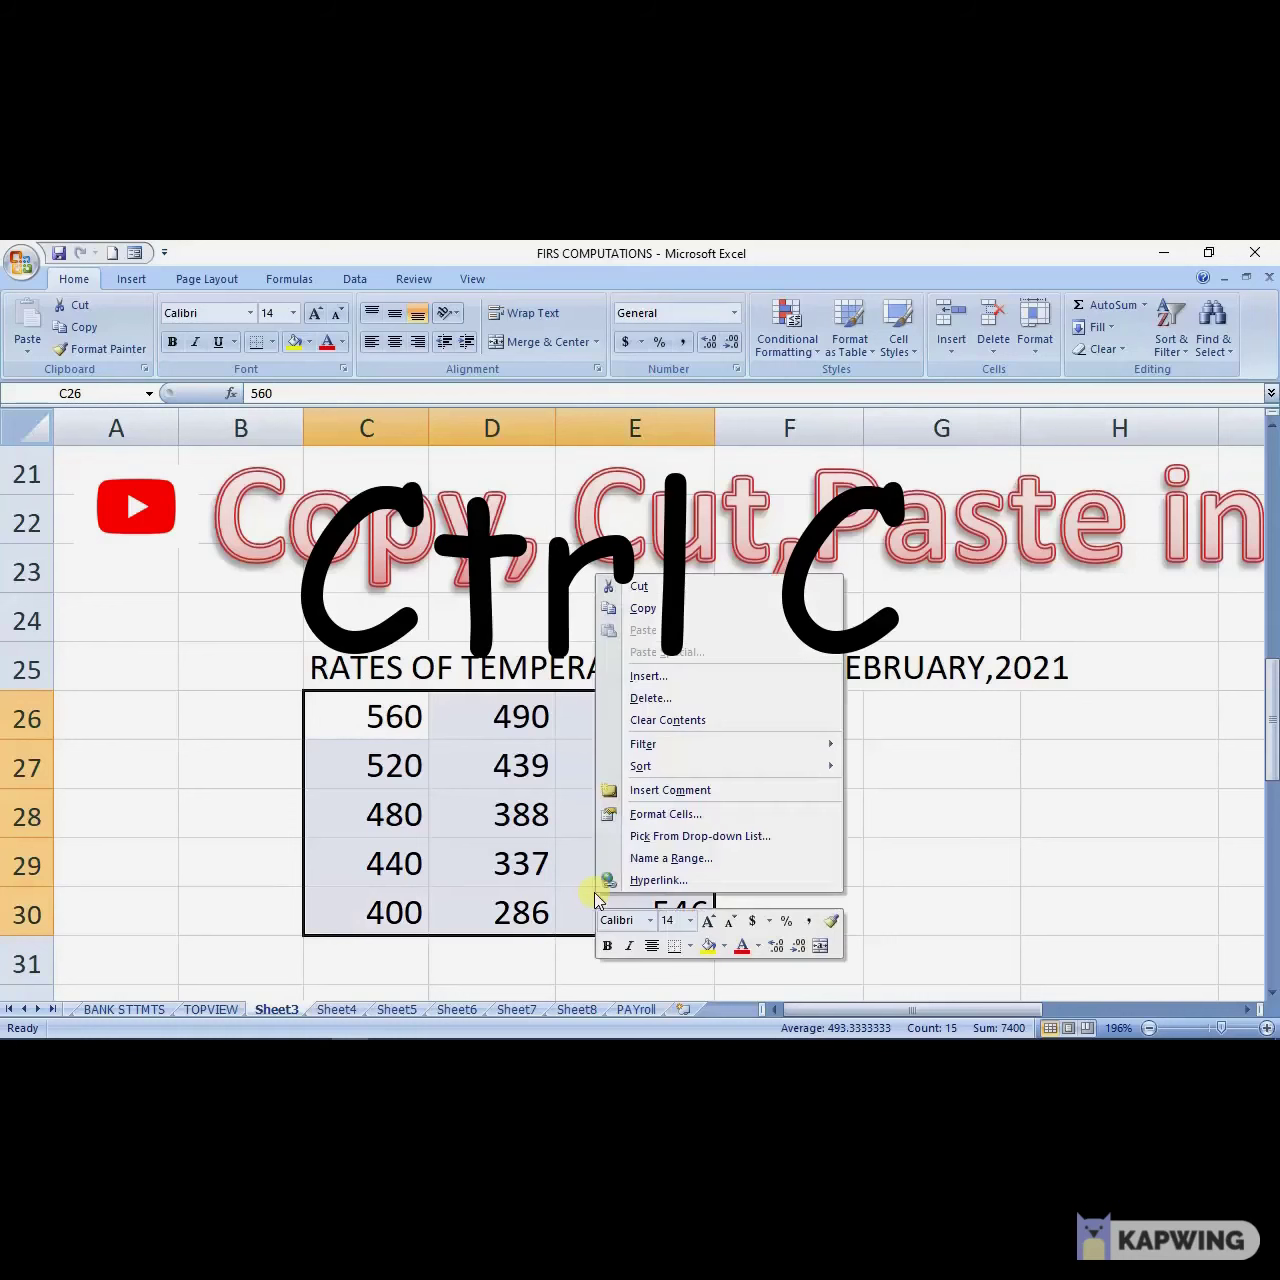
left_click(668, 610)
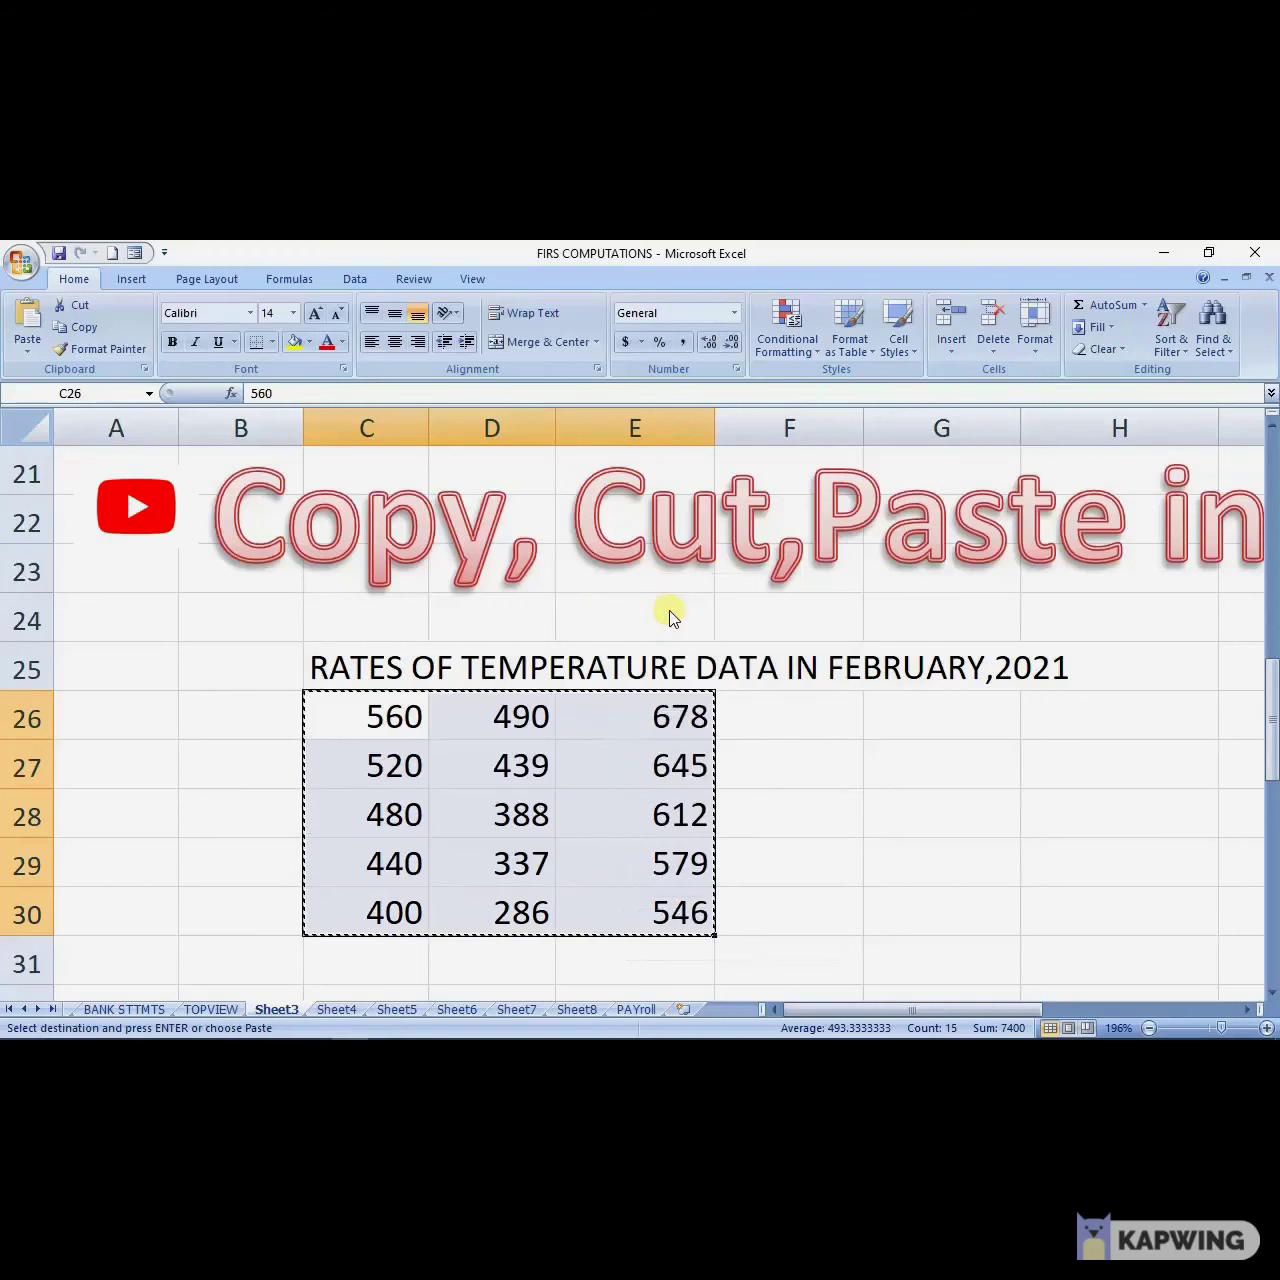
left_click(836, 721)
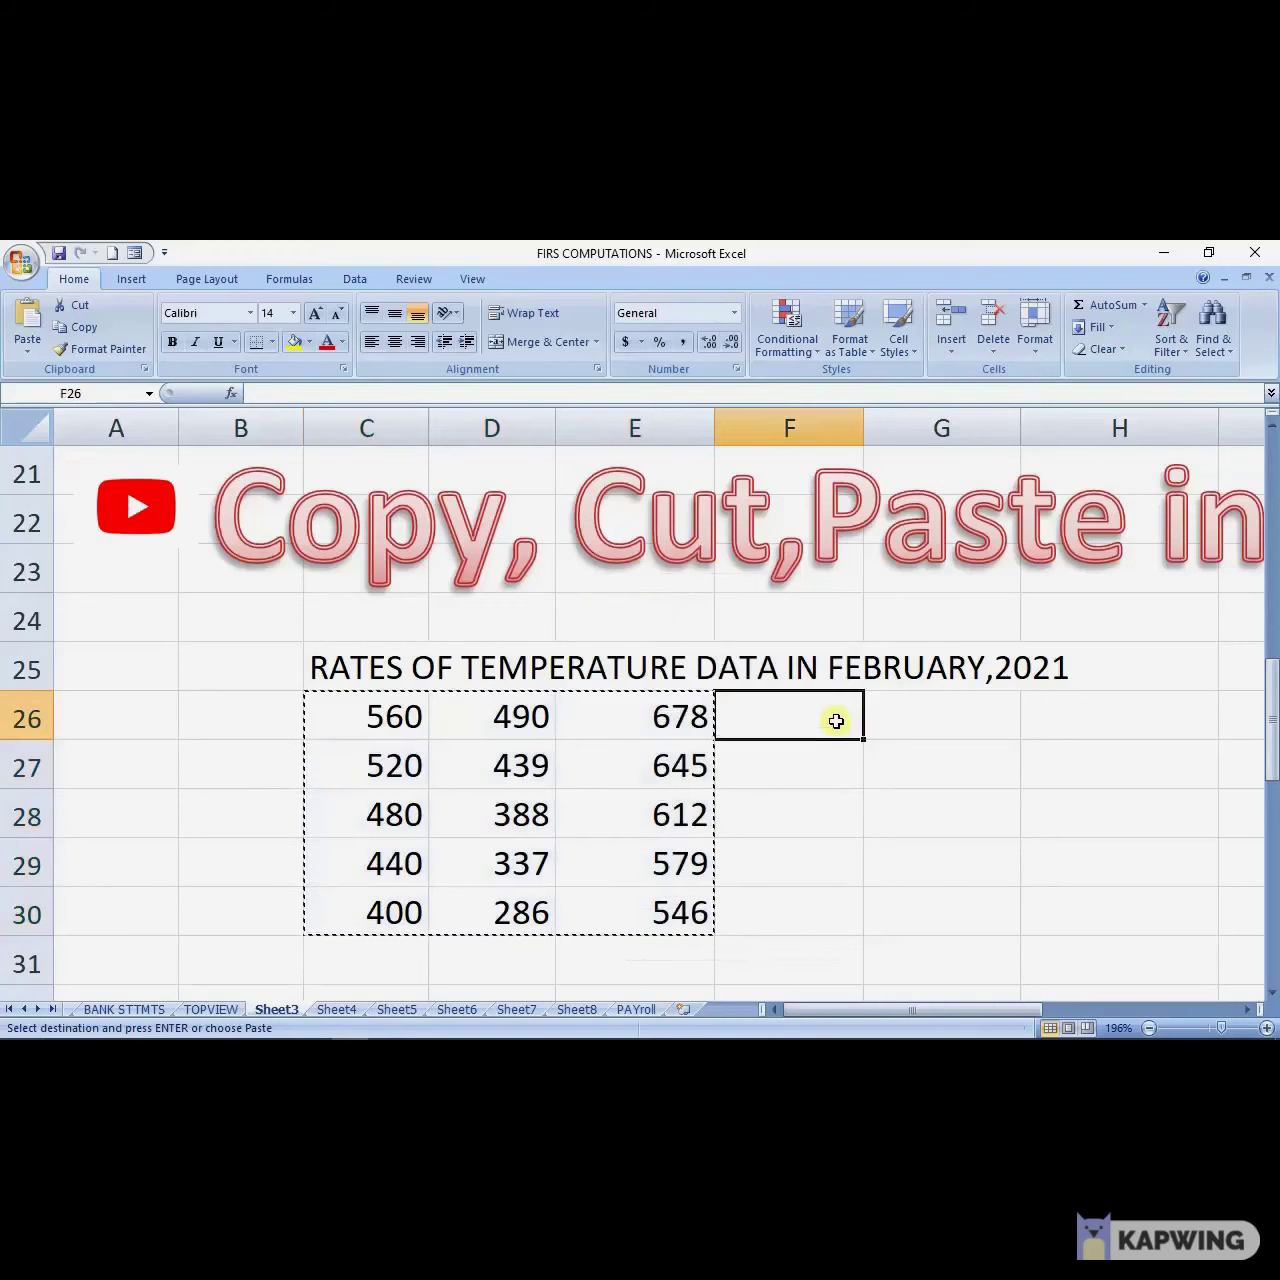
left_click(888, 719)
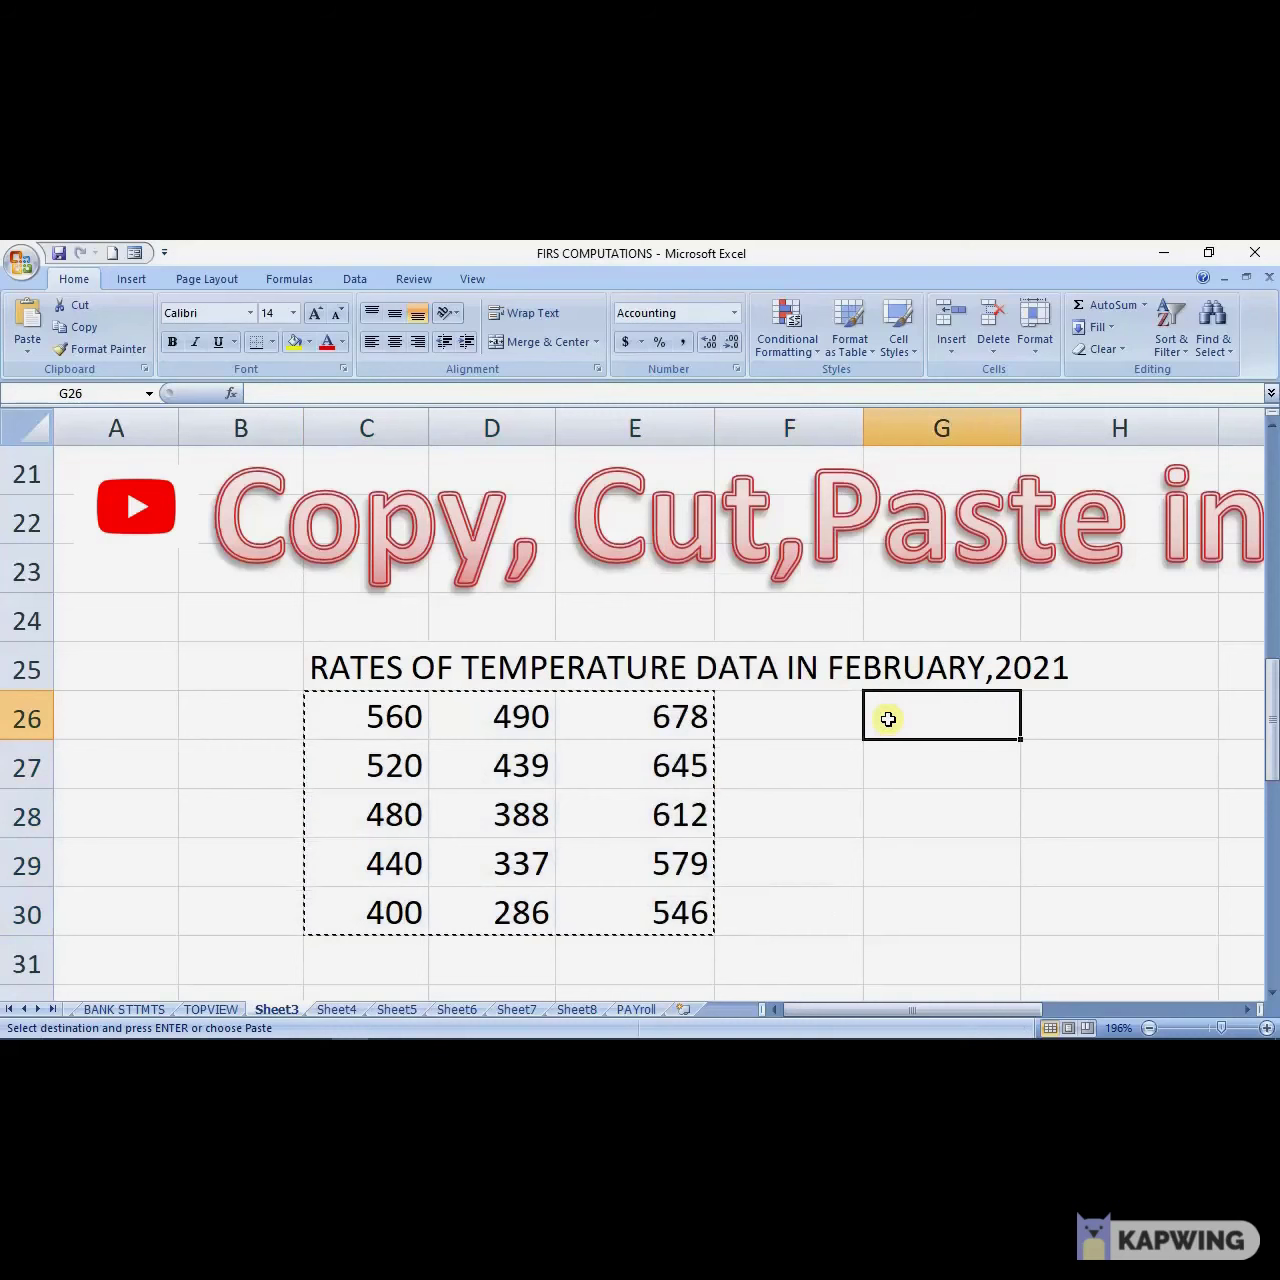
key("ctrl+v")
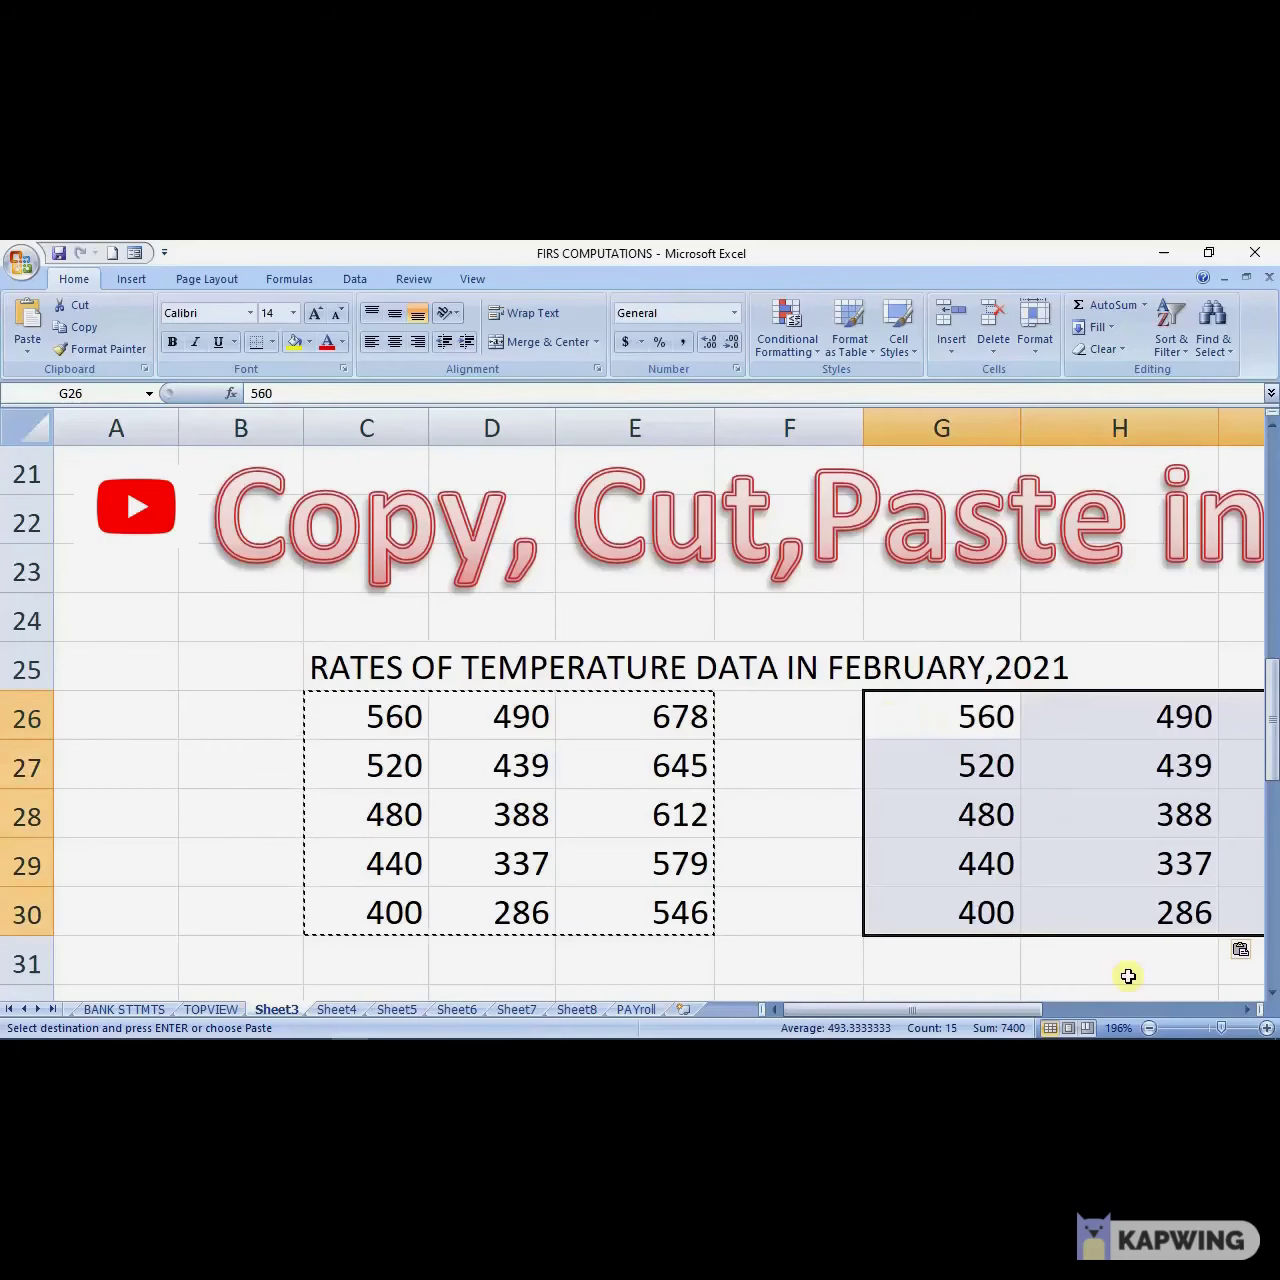
left_click_drag(1034, 1011, 1102, 1002)
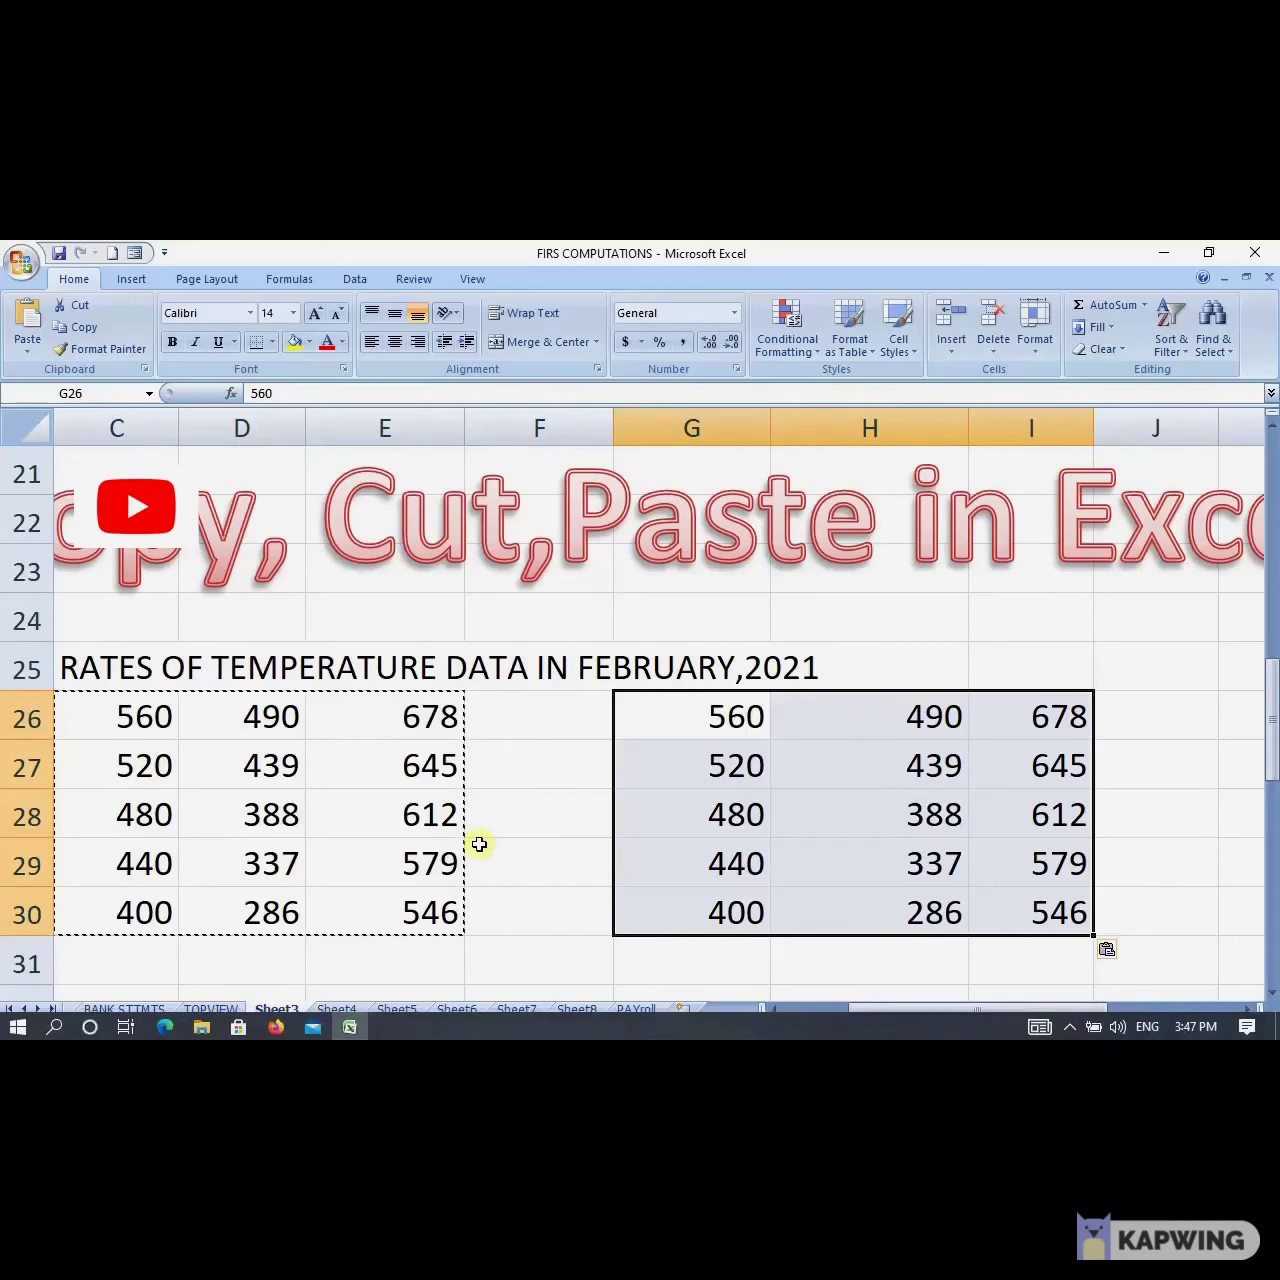
left_click(480, 850)
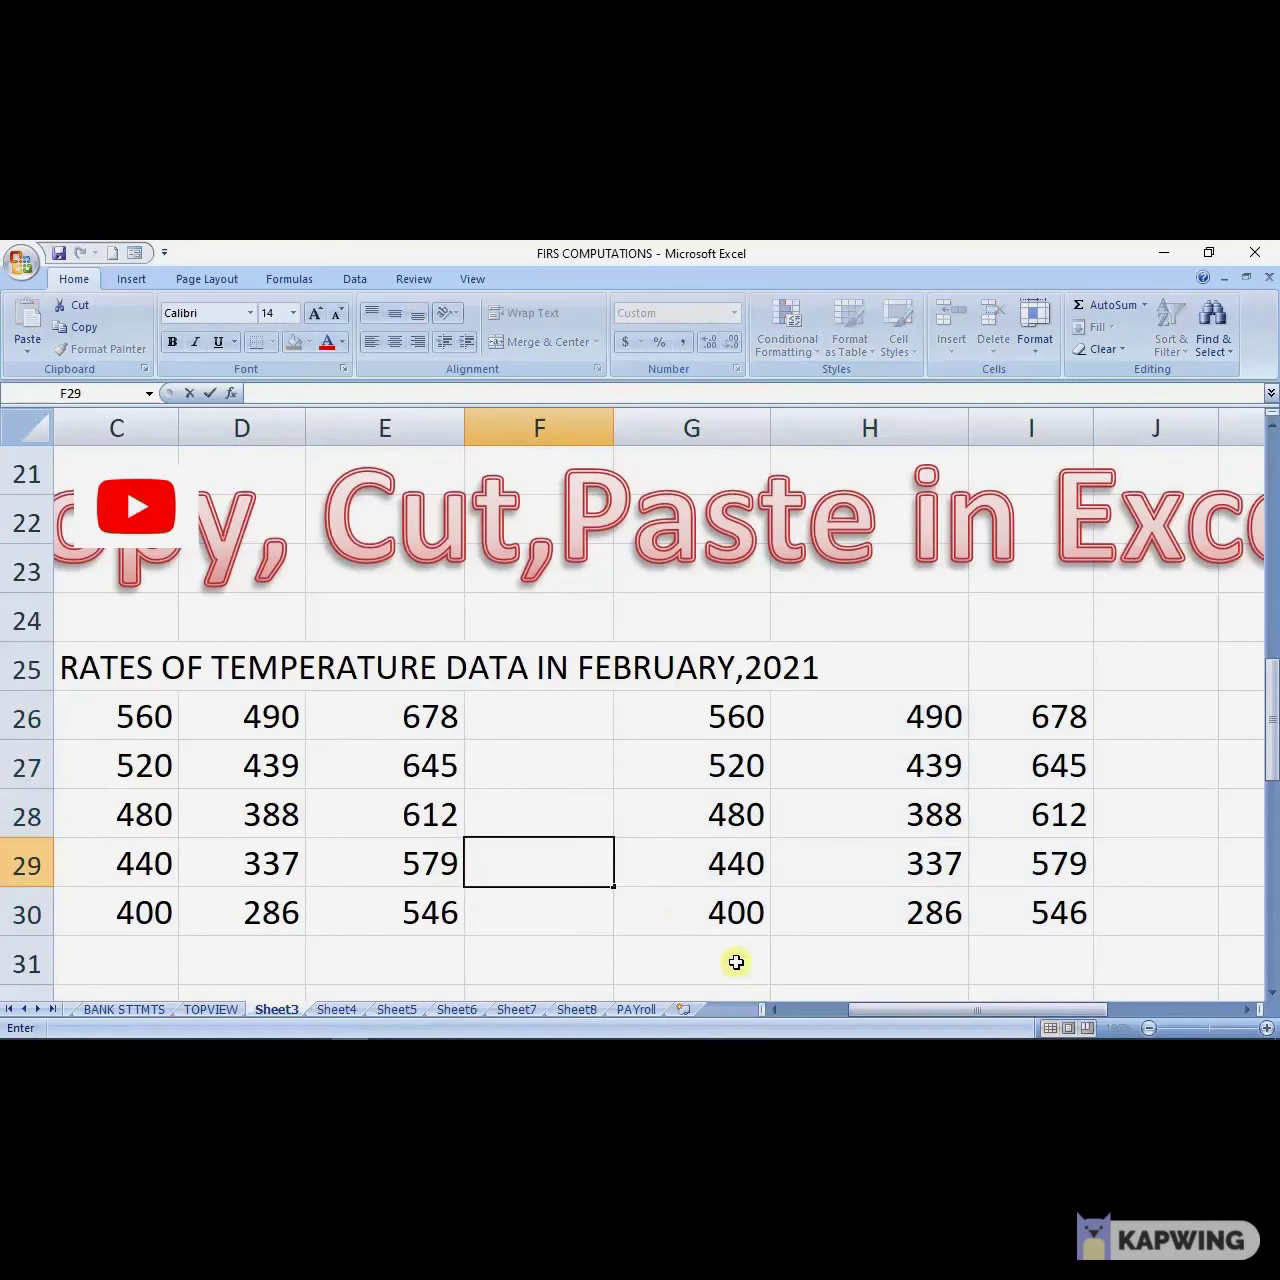
left_click(736, 962)
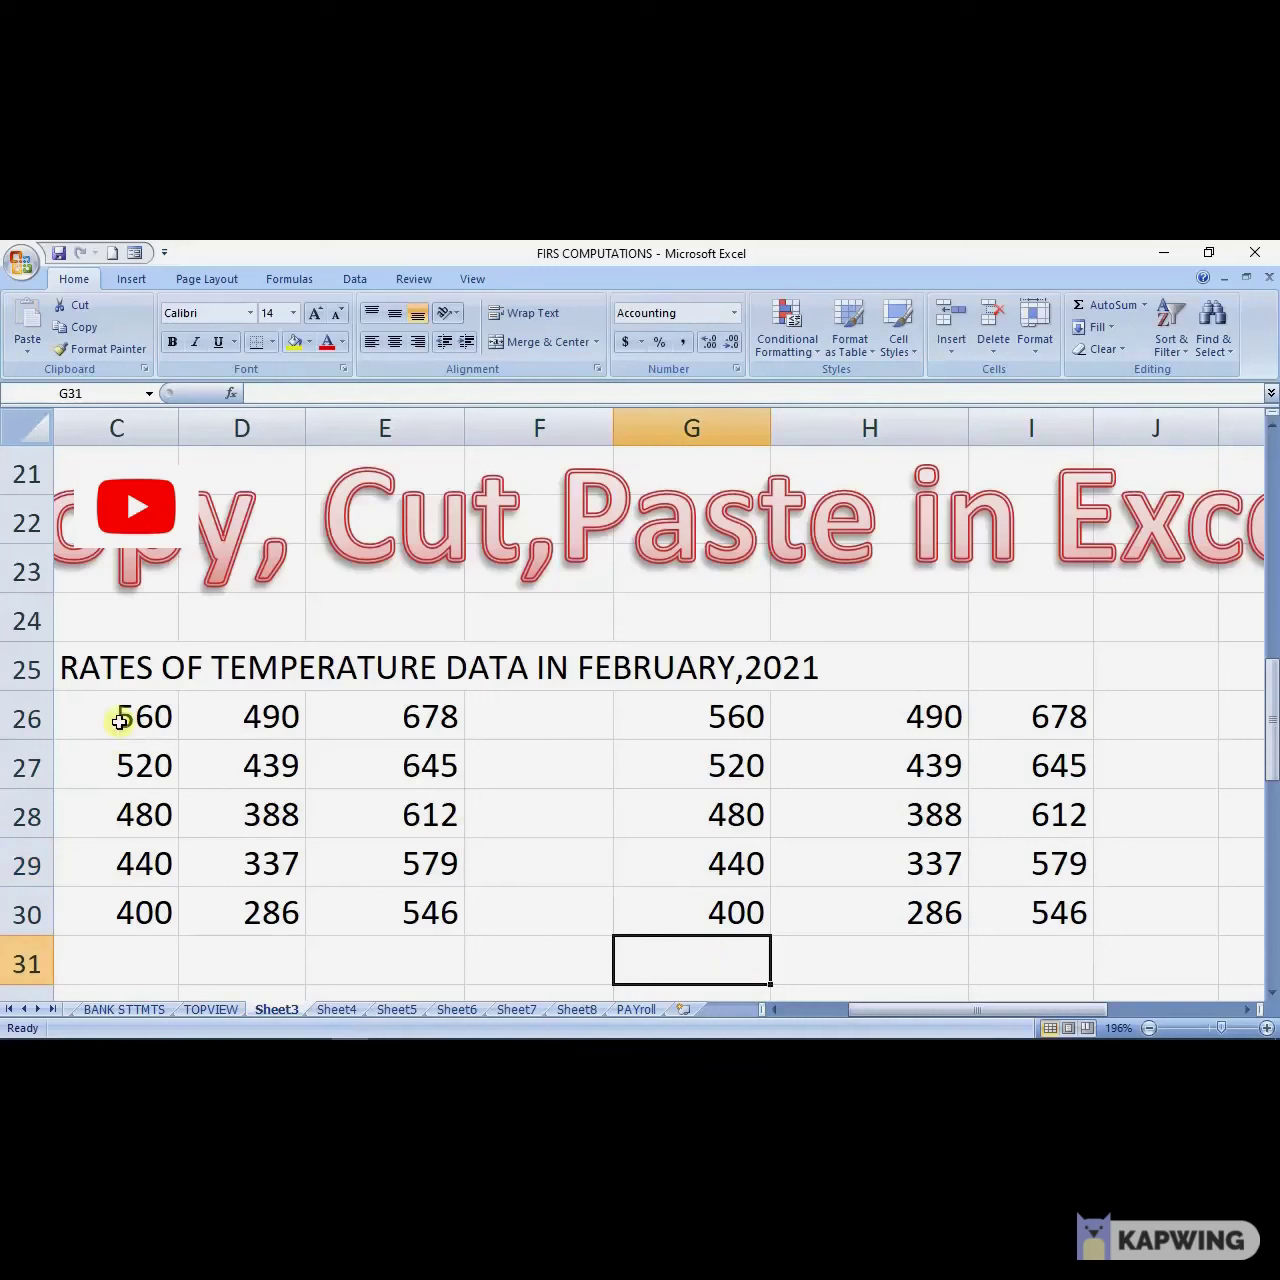
left_click(122, 726)
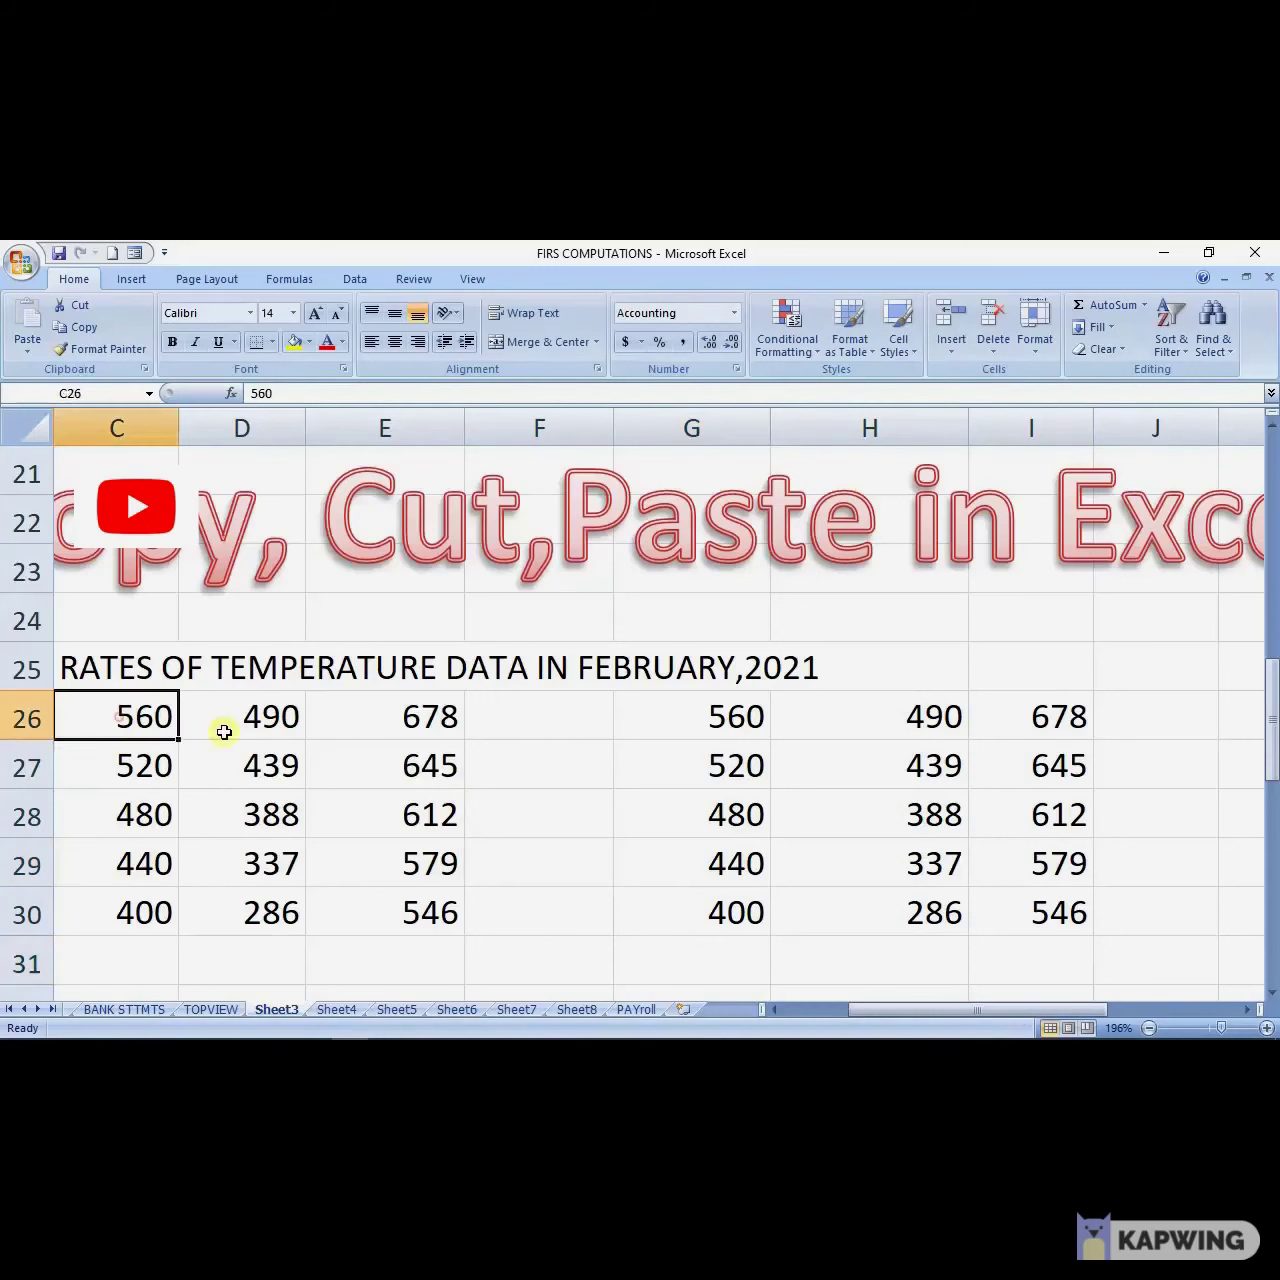
left_click_drag(224, 732, 402, 922)
left_click_drag(402, 922, 402, 916)
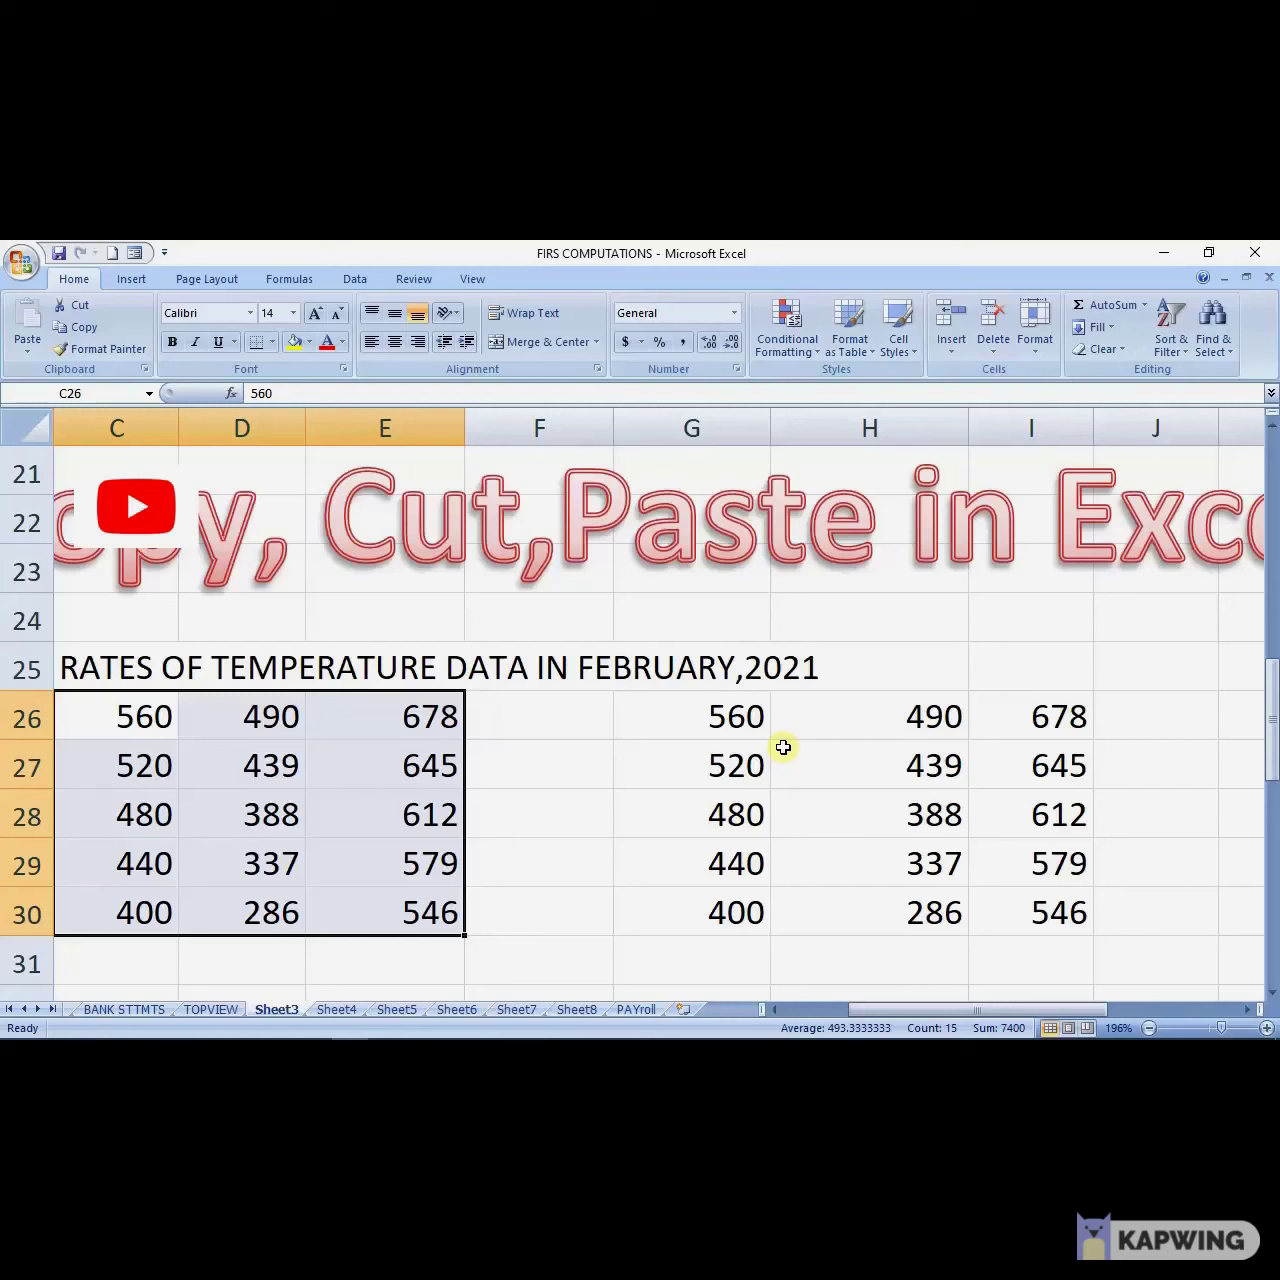
Cut the value in cell G27 of the pasted table and paste it into cell H24.
mouse_move(722, 712)
left_mouse_down()
mouse_move(852, 770)
mouse_move(886, 805)
mouse_move(808, 726)
mouse_move(728, 722)
left_mouse_up()
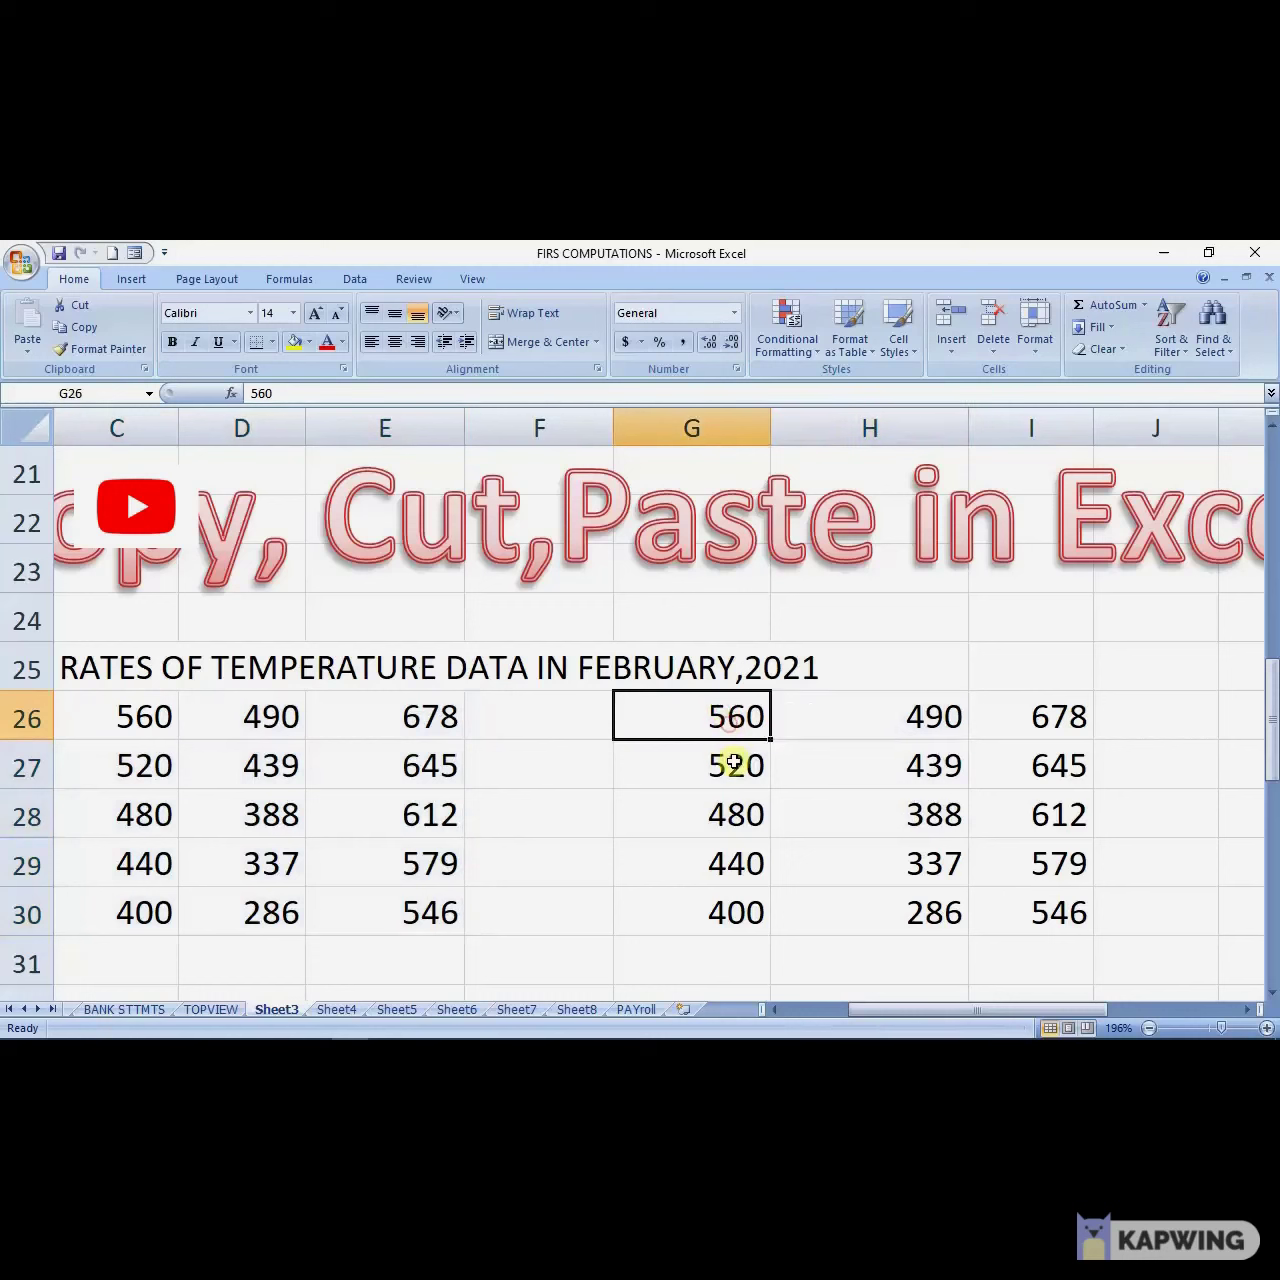
left_click(733, 763)
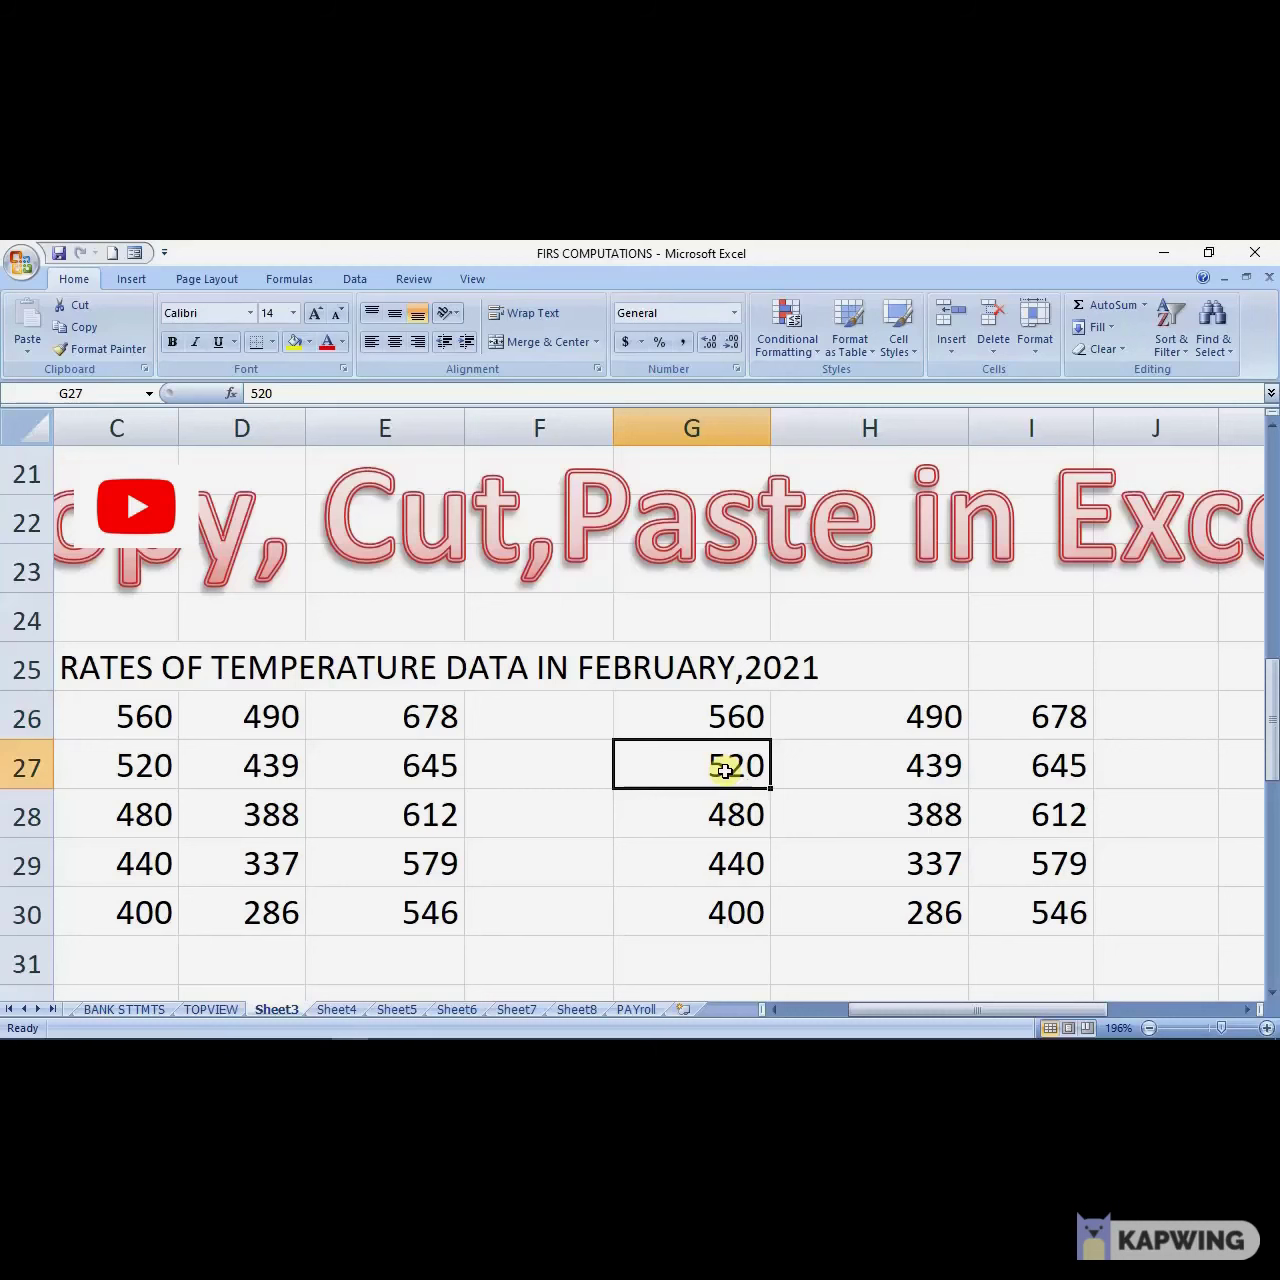
right_click(725, 771)
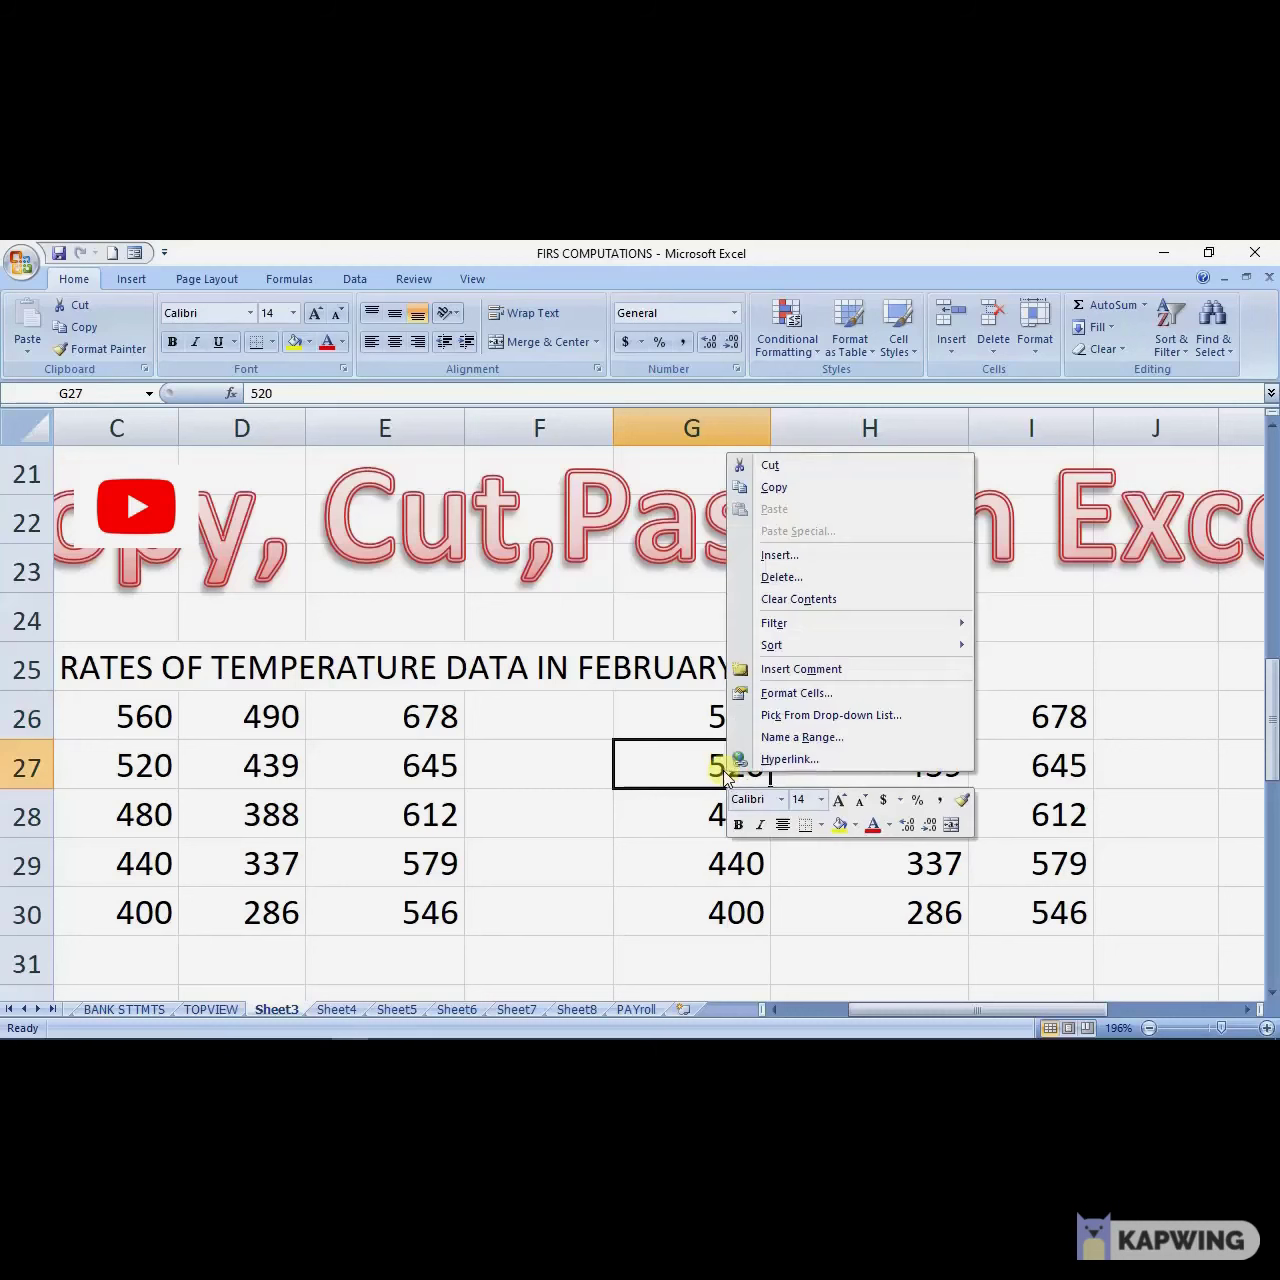
left_click(777, 487)
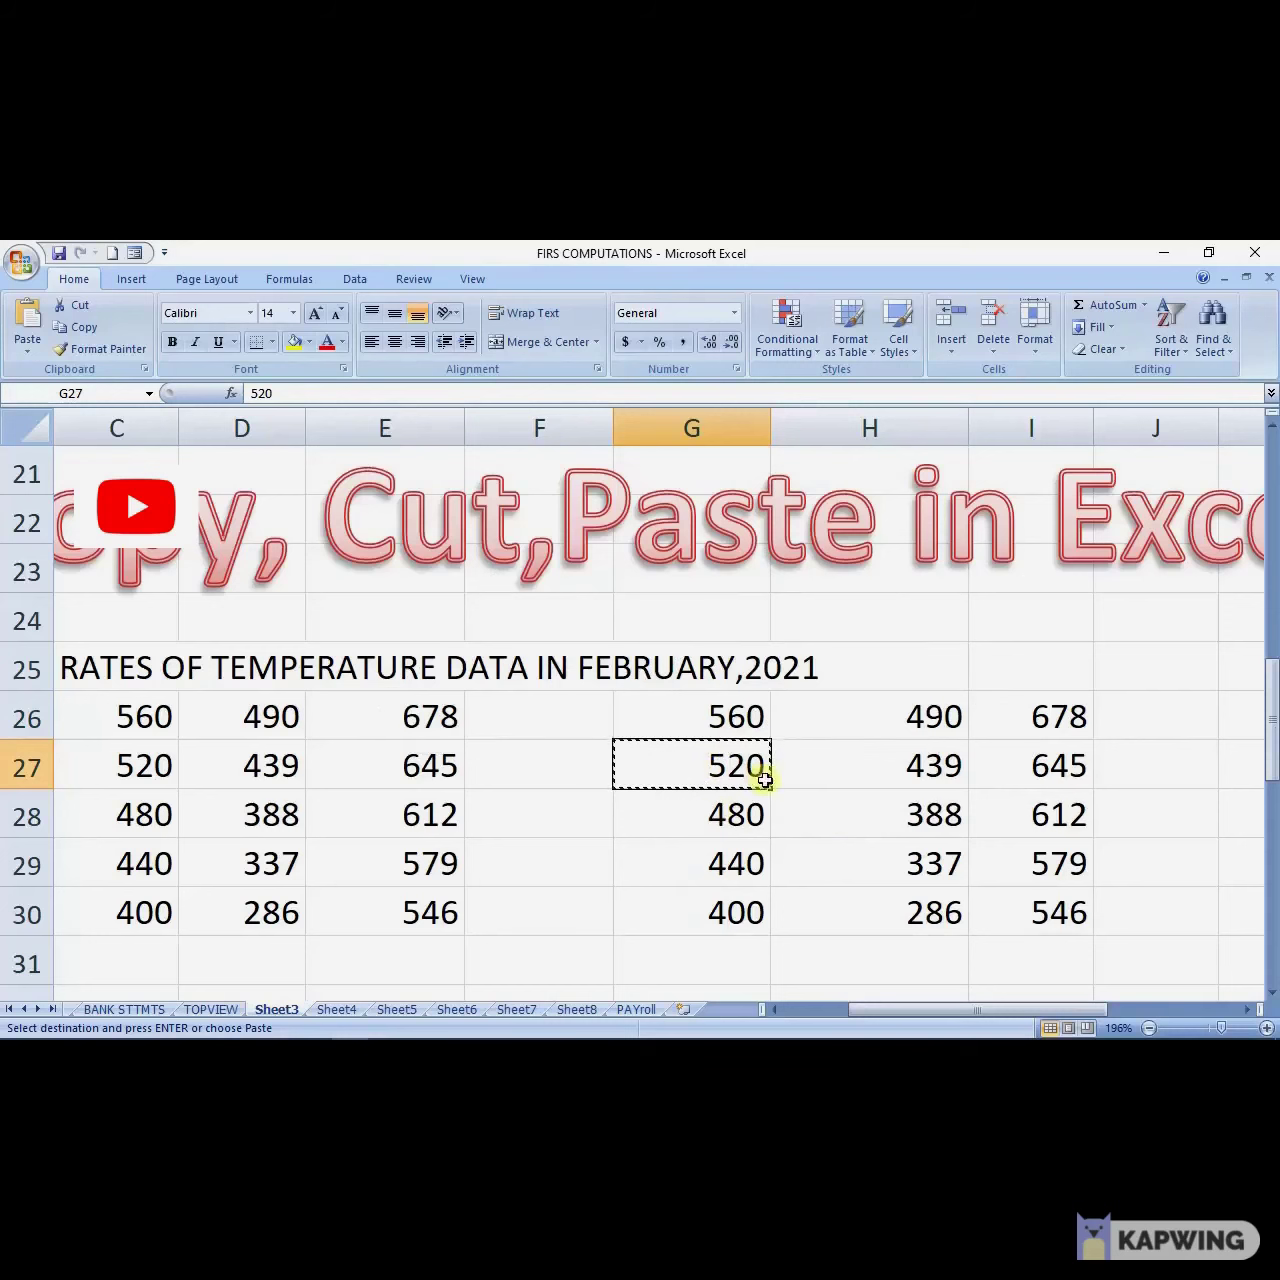
left_click(920, 620)
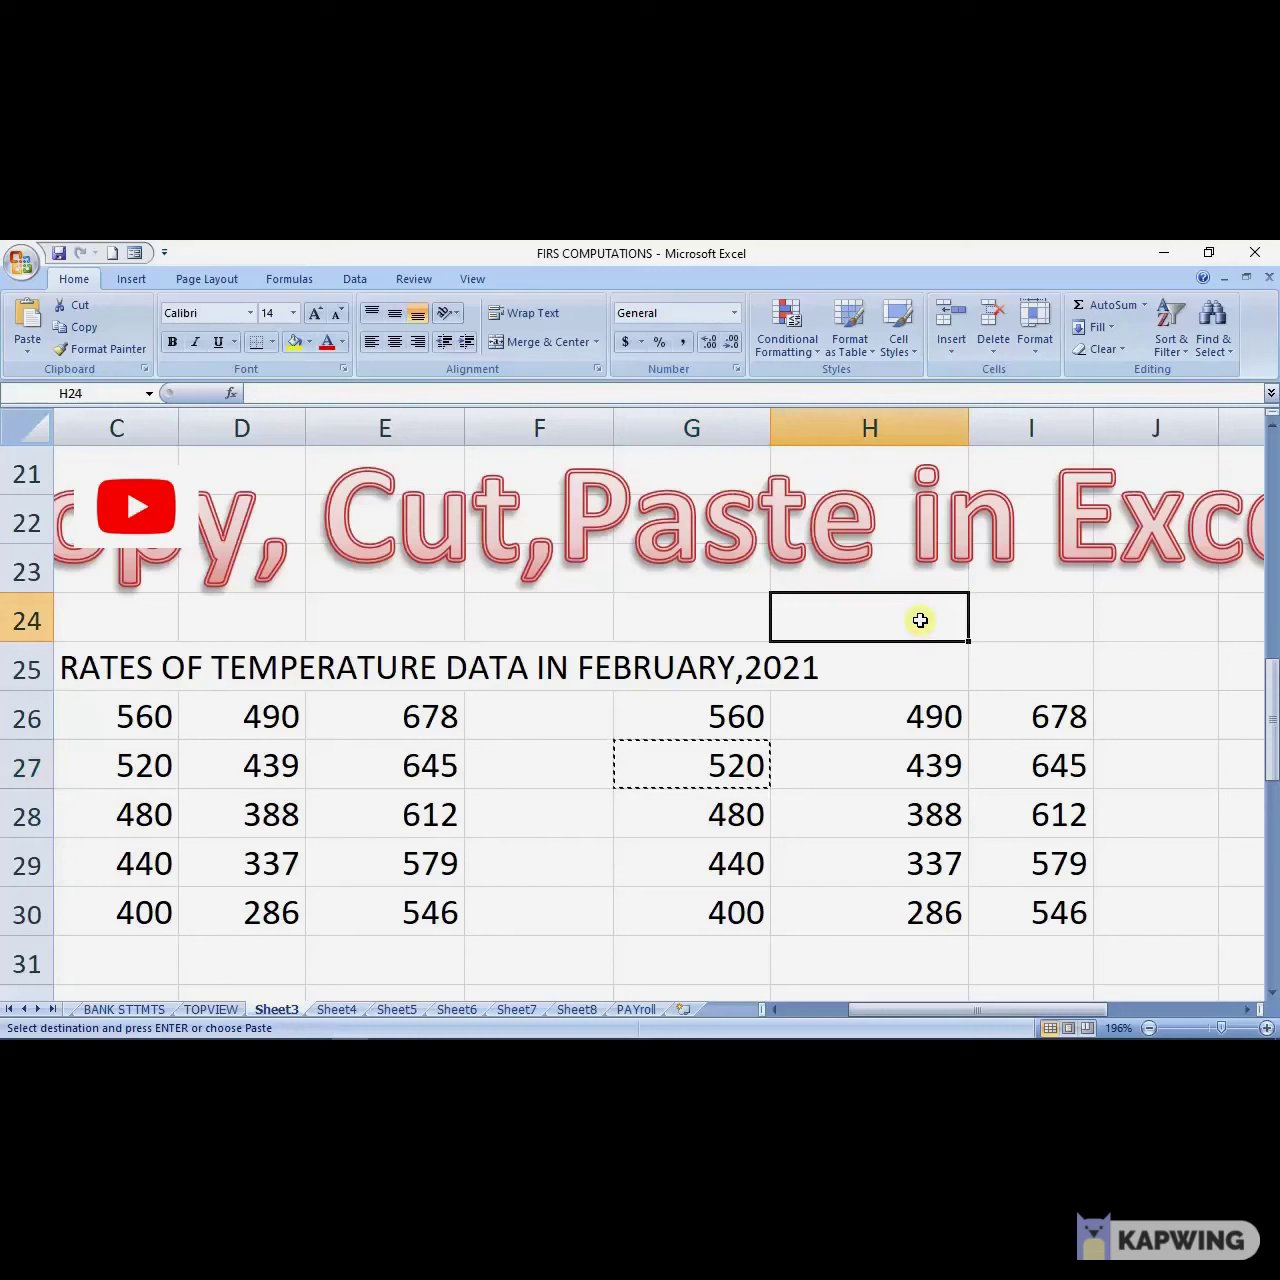
right_click(920, 620)
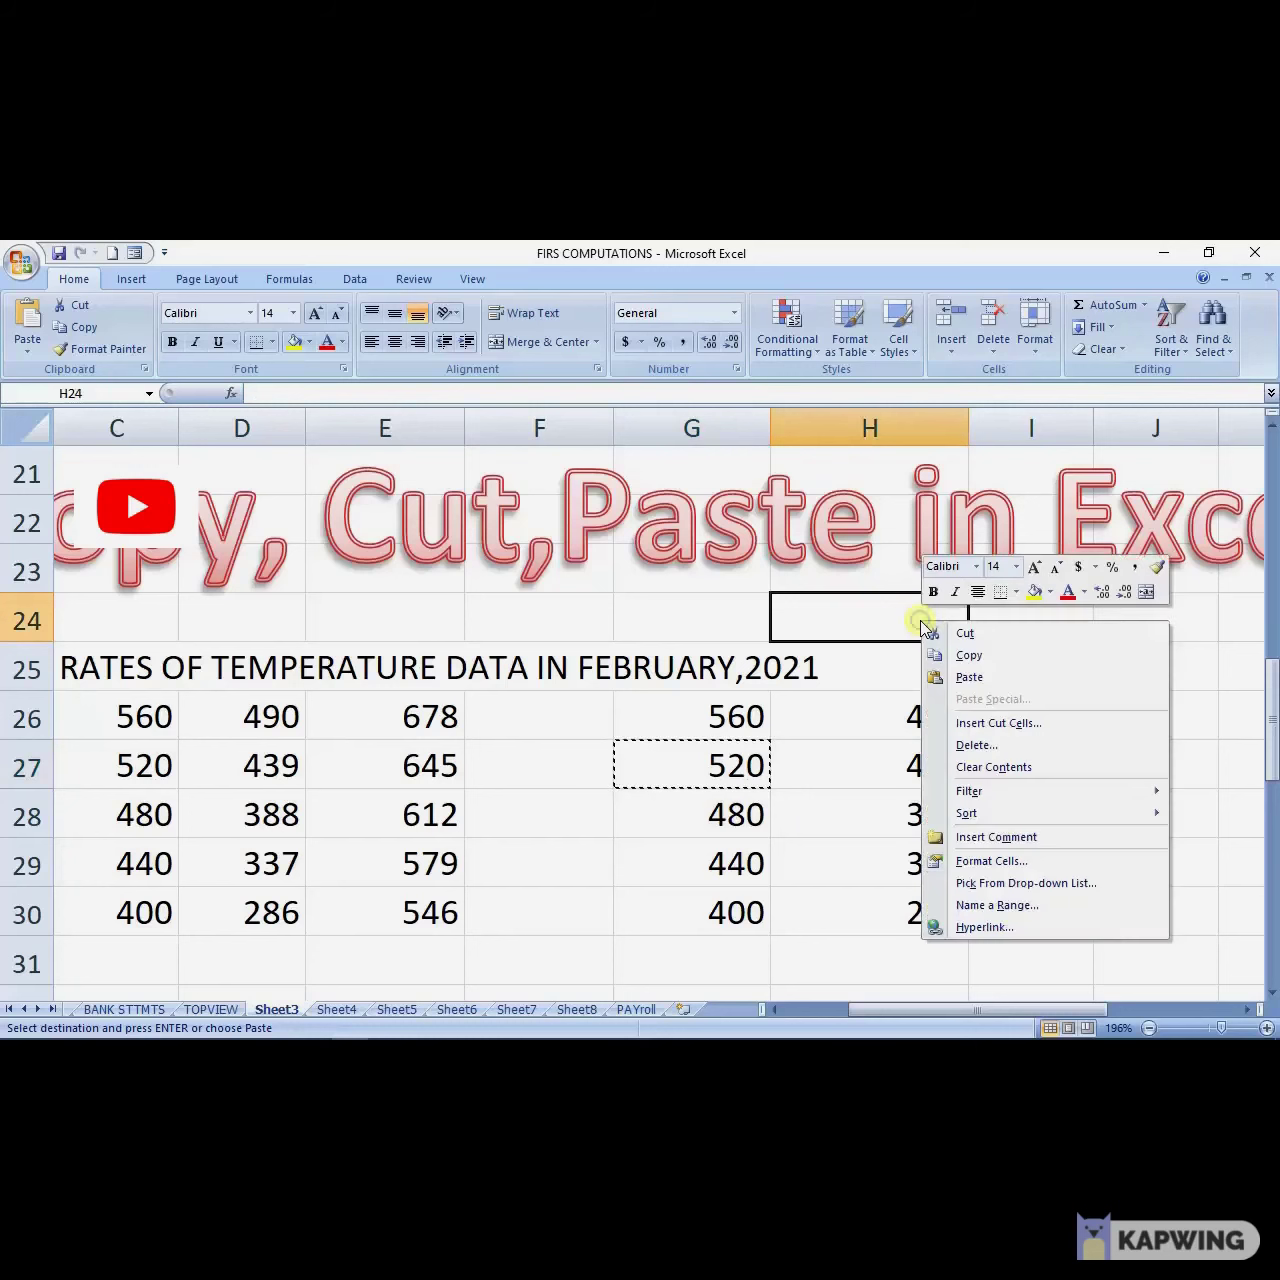
left_click(962, 676)
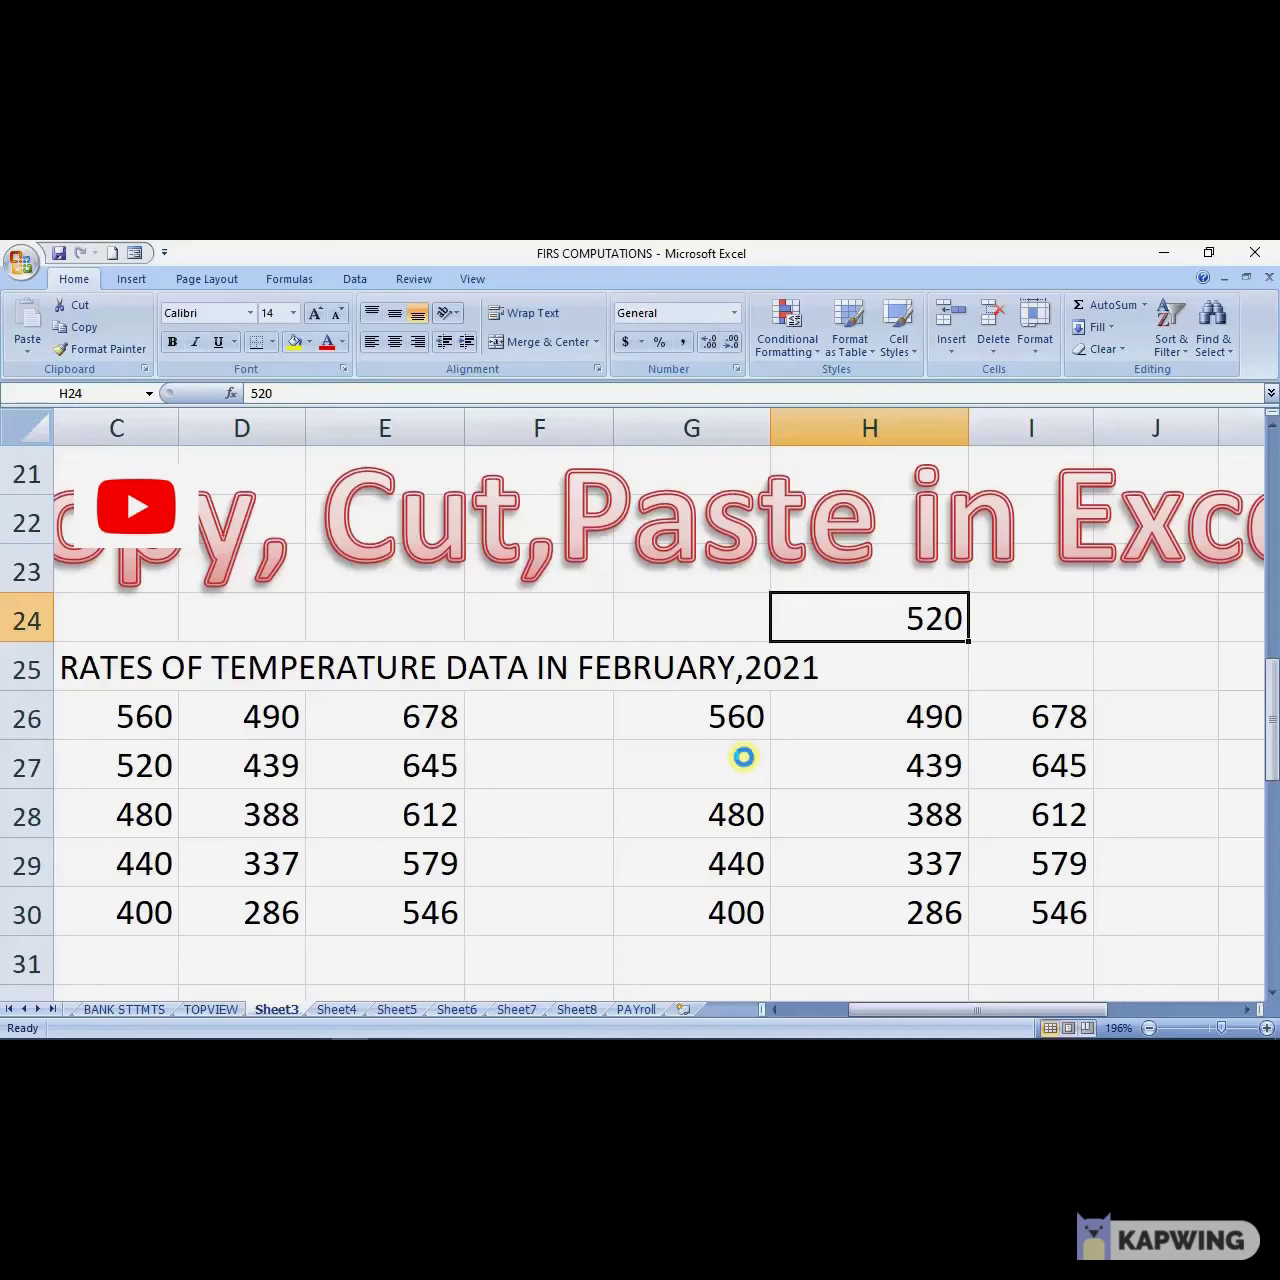
Undo the move of the value from cell G27 to cell H24.
key("ctrl+z")
double_click(814, 775)
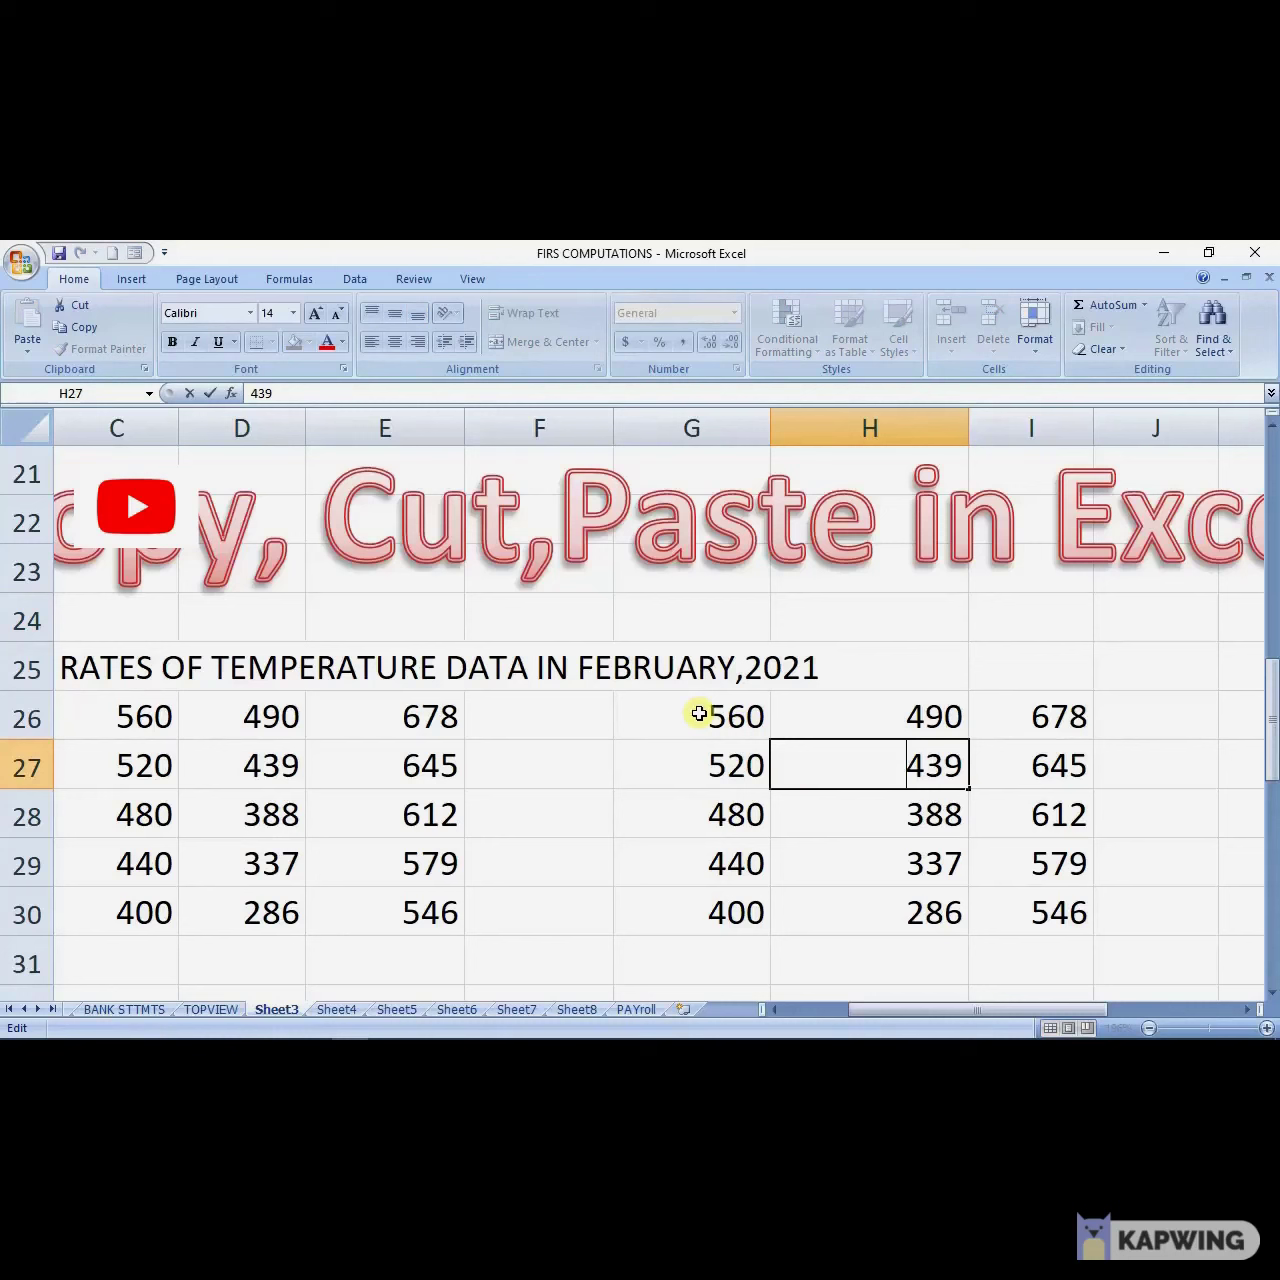
Cut the range G26:H30 from the pasted temperature table and paste it starting at cell G32.
left_click_drag(699, 713, 853, 898)
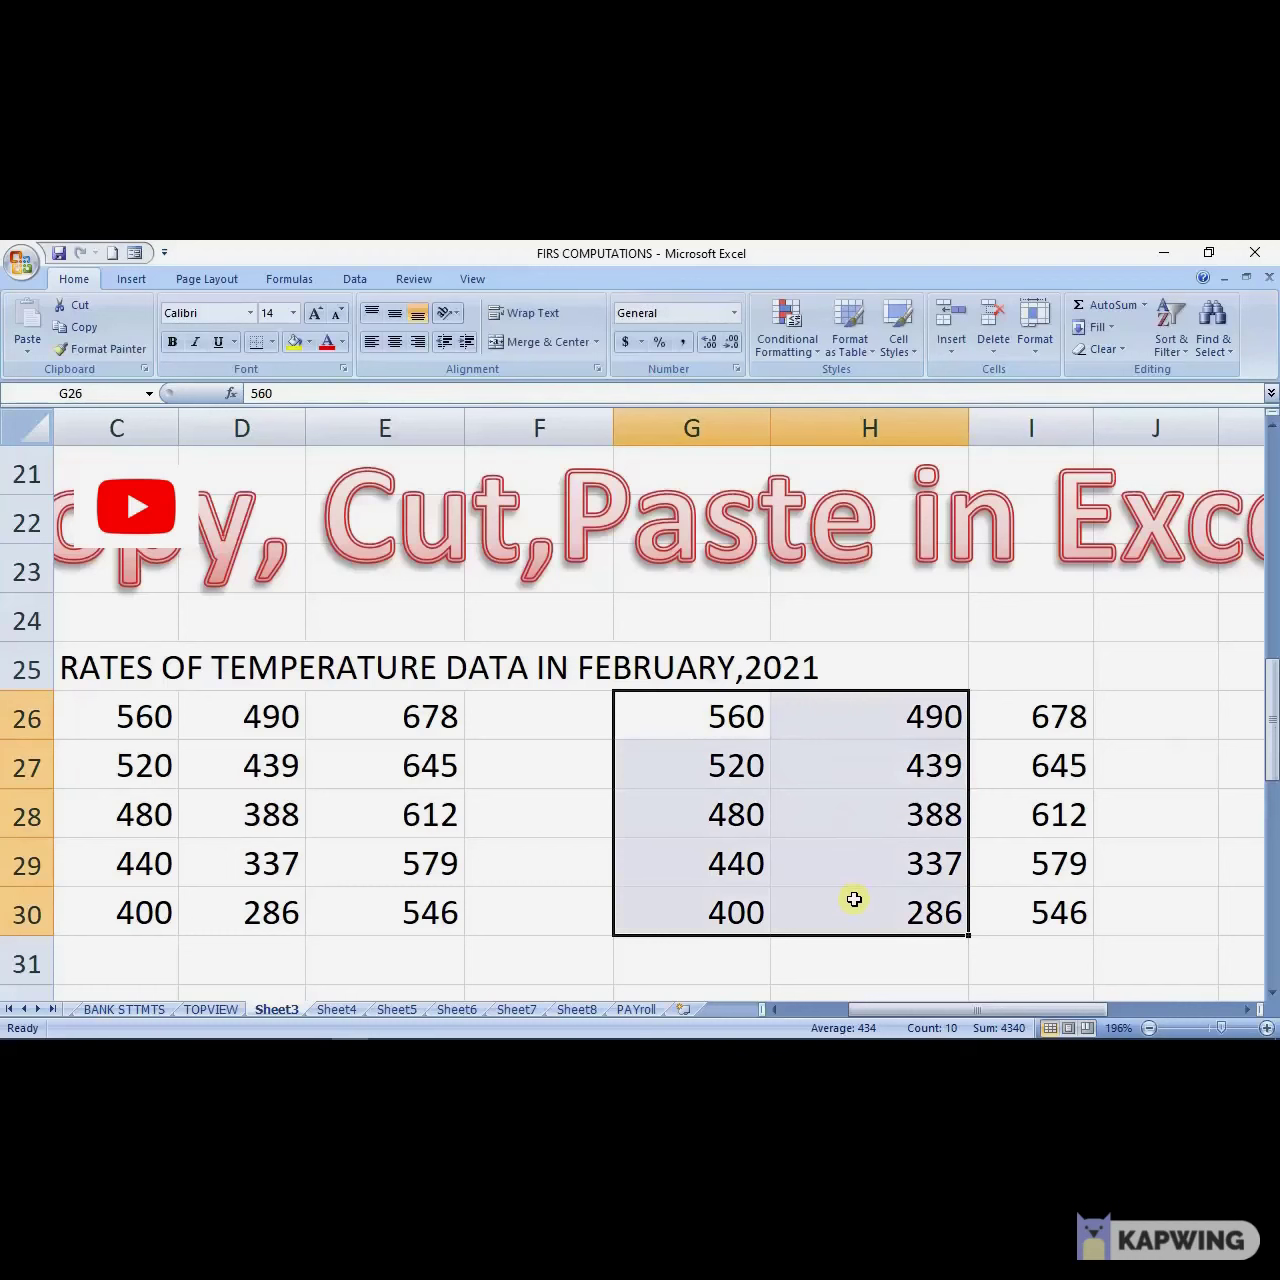
right_click(854, 899)
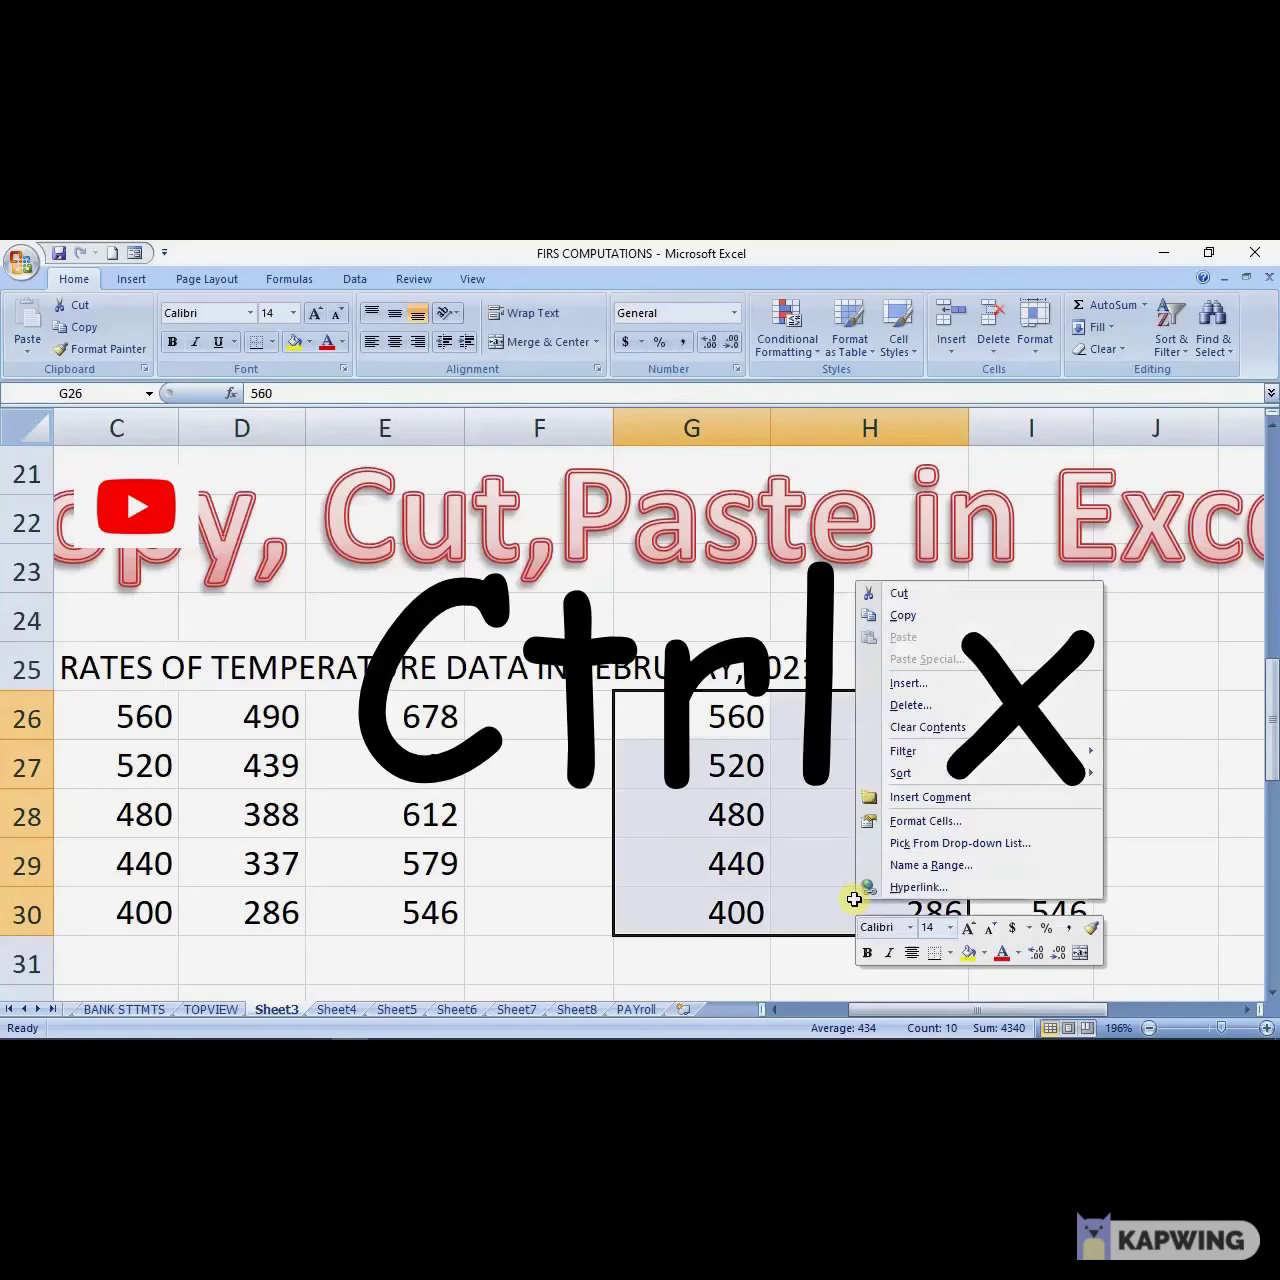
left_click(899, 597)
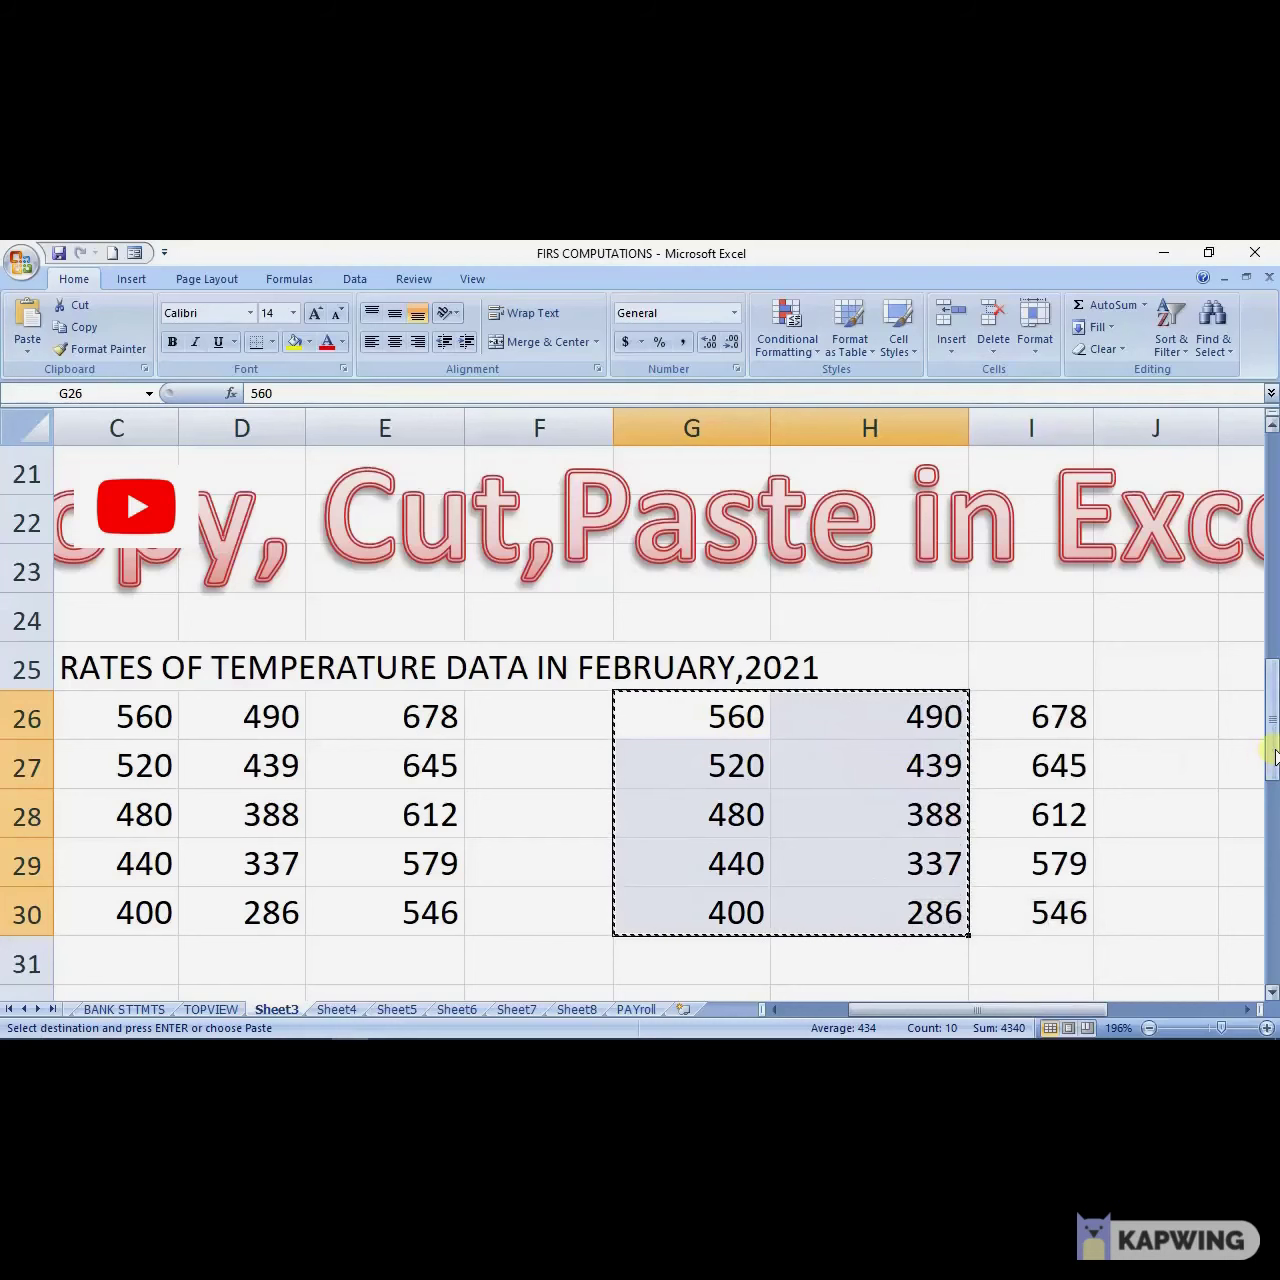
left_click_drag(1265, 757, 1265, 802)
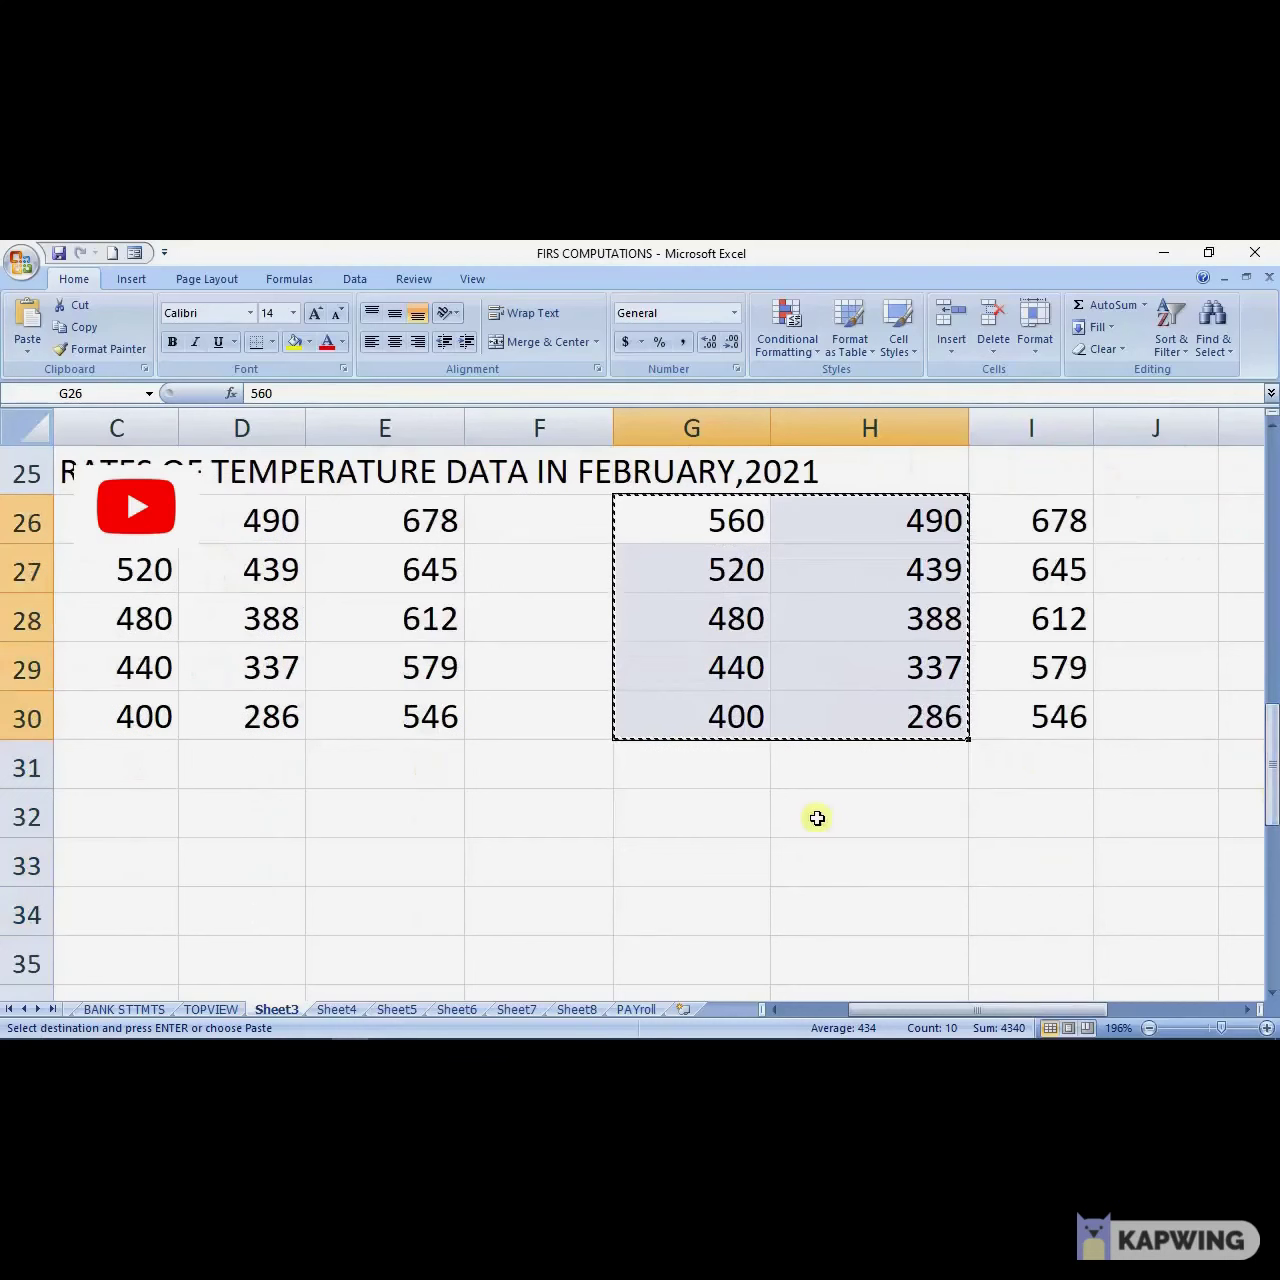
left_click(743, 814)
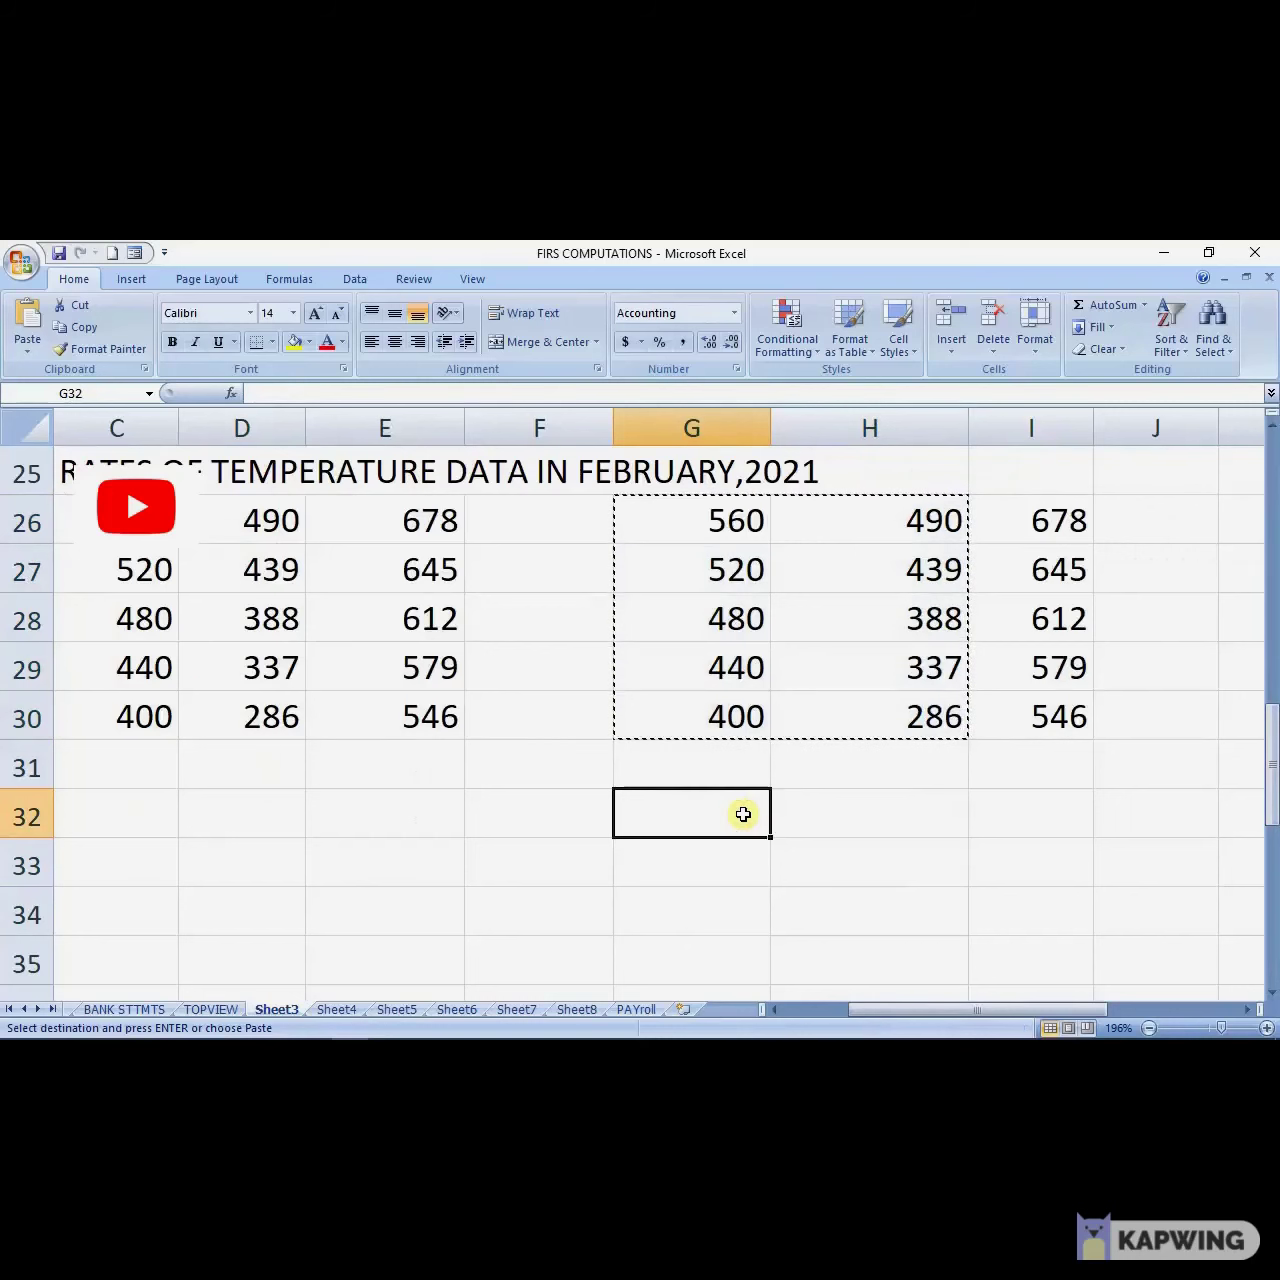
right_click(743, 814)
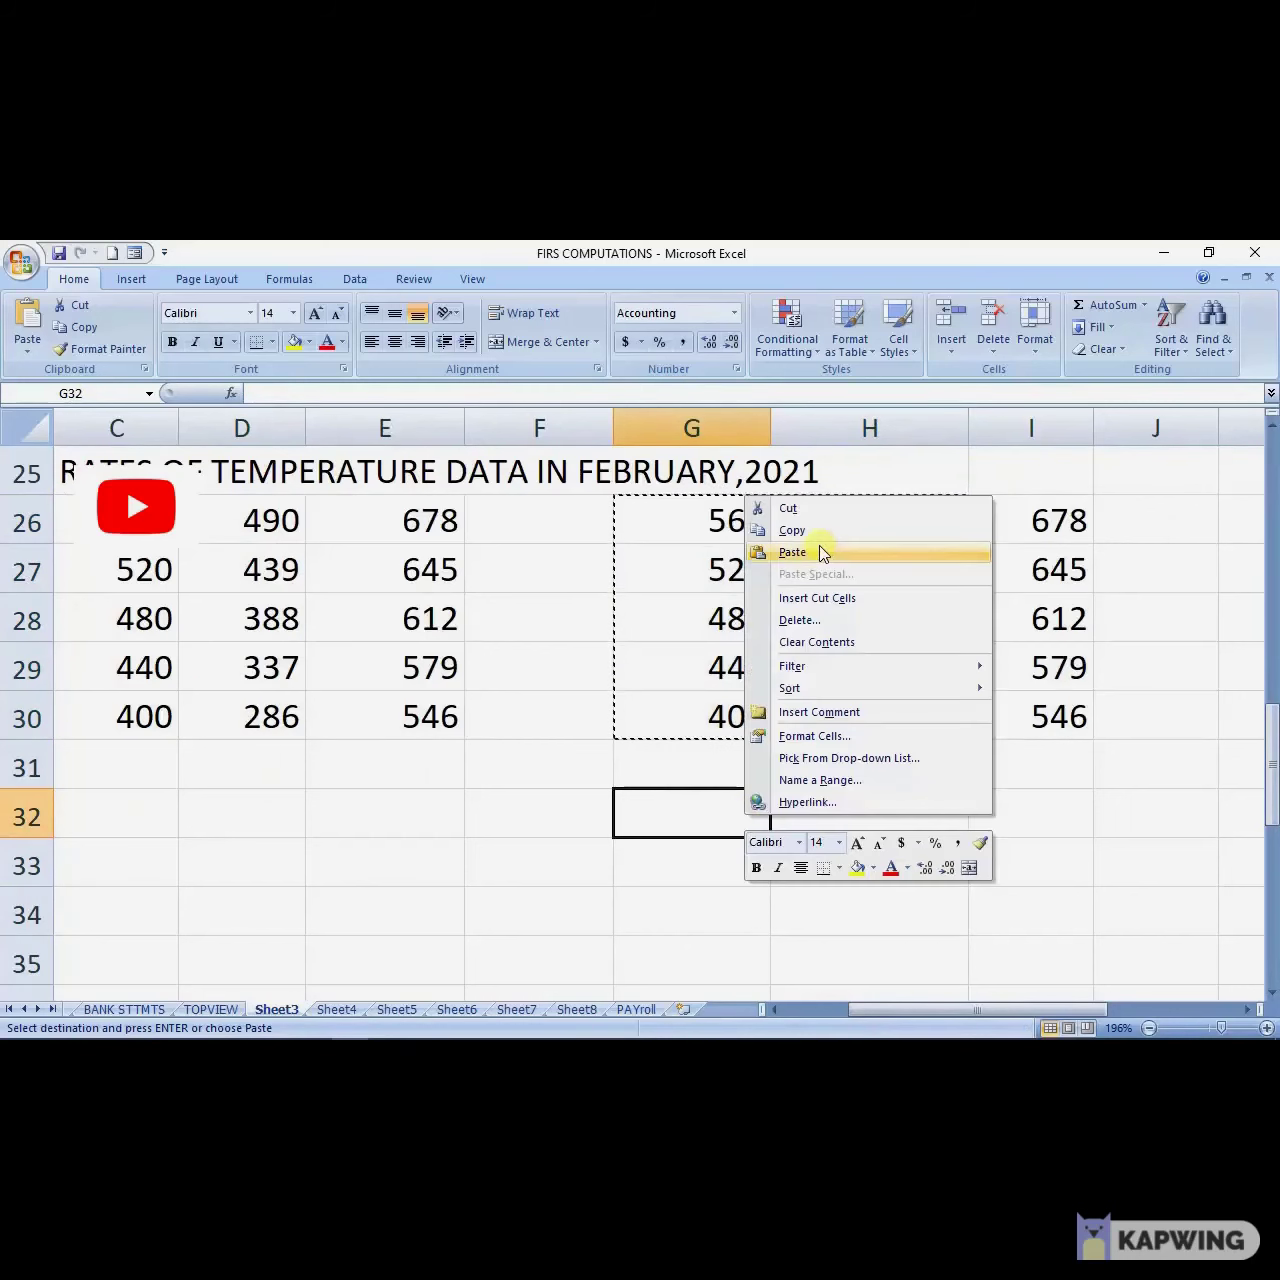
left_click(792, 552)
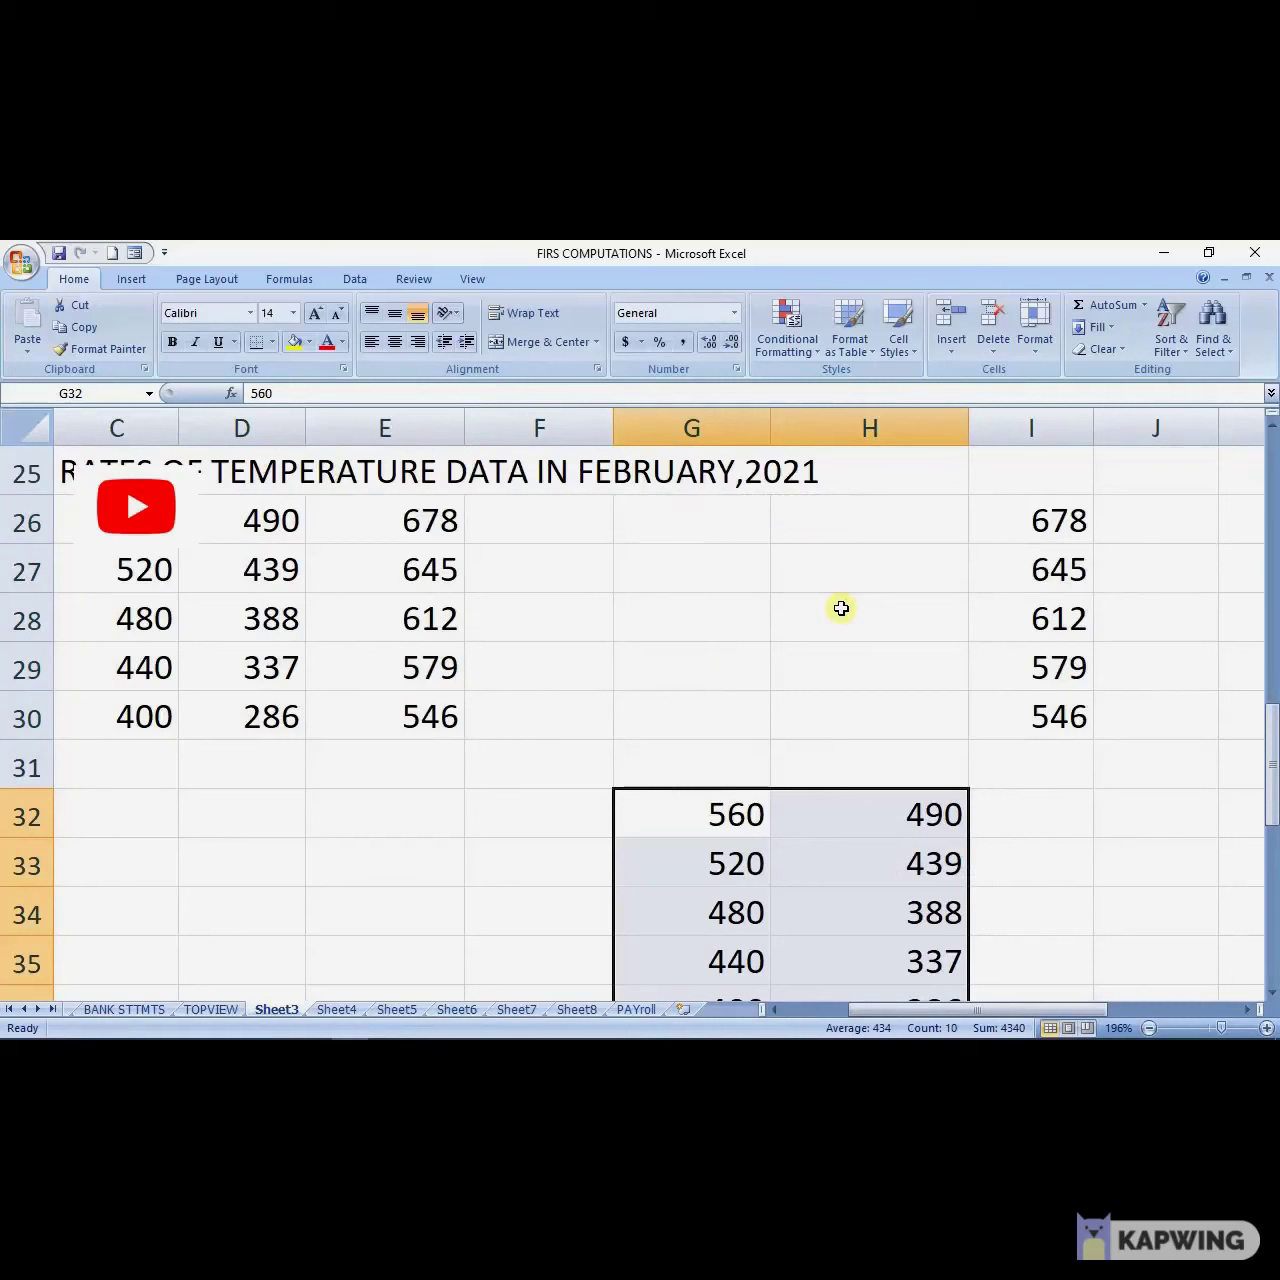
Cut the remaining column of values in I26:I30 and paste it starting at cell J29.
left_click(1003, 814)
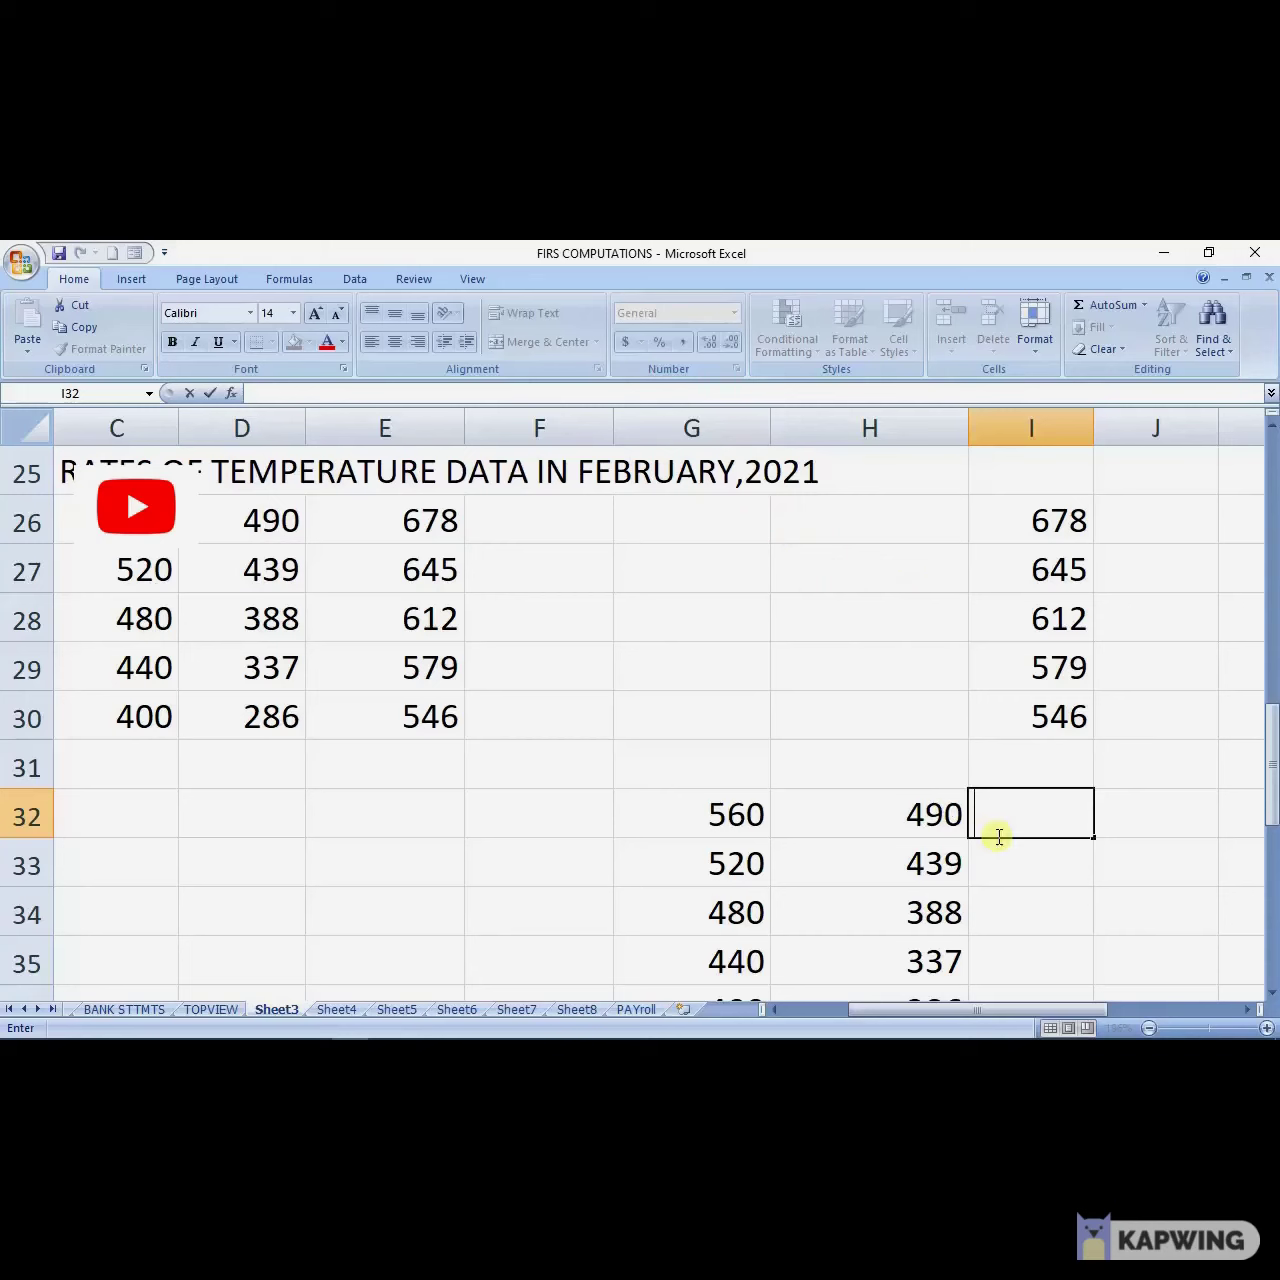
left_click_drag(1043, 505, 1070, 720)
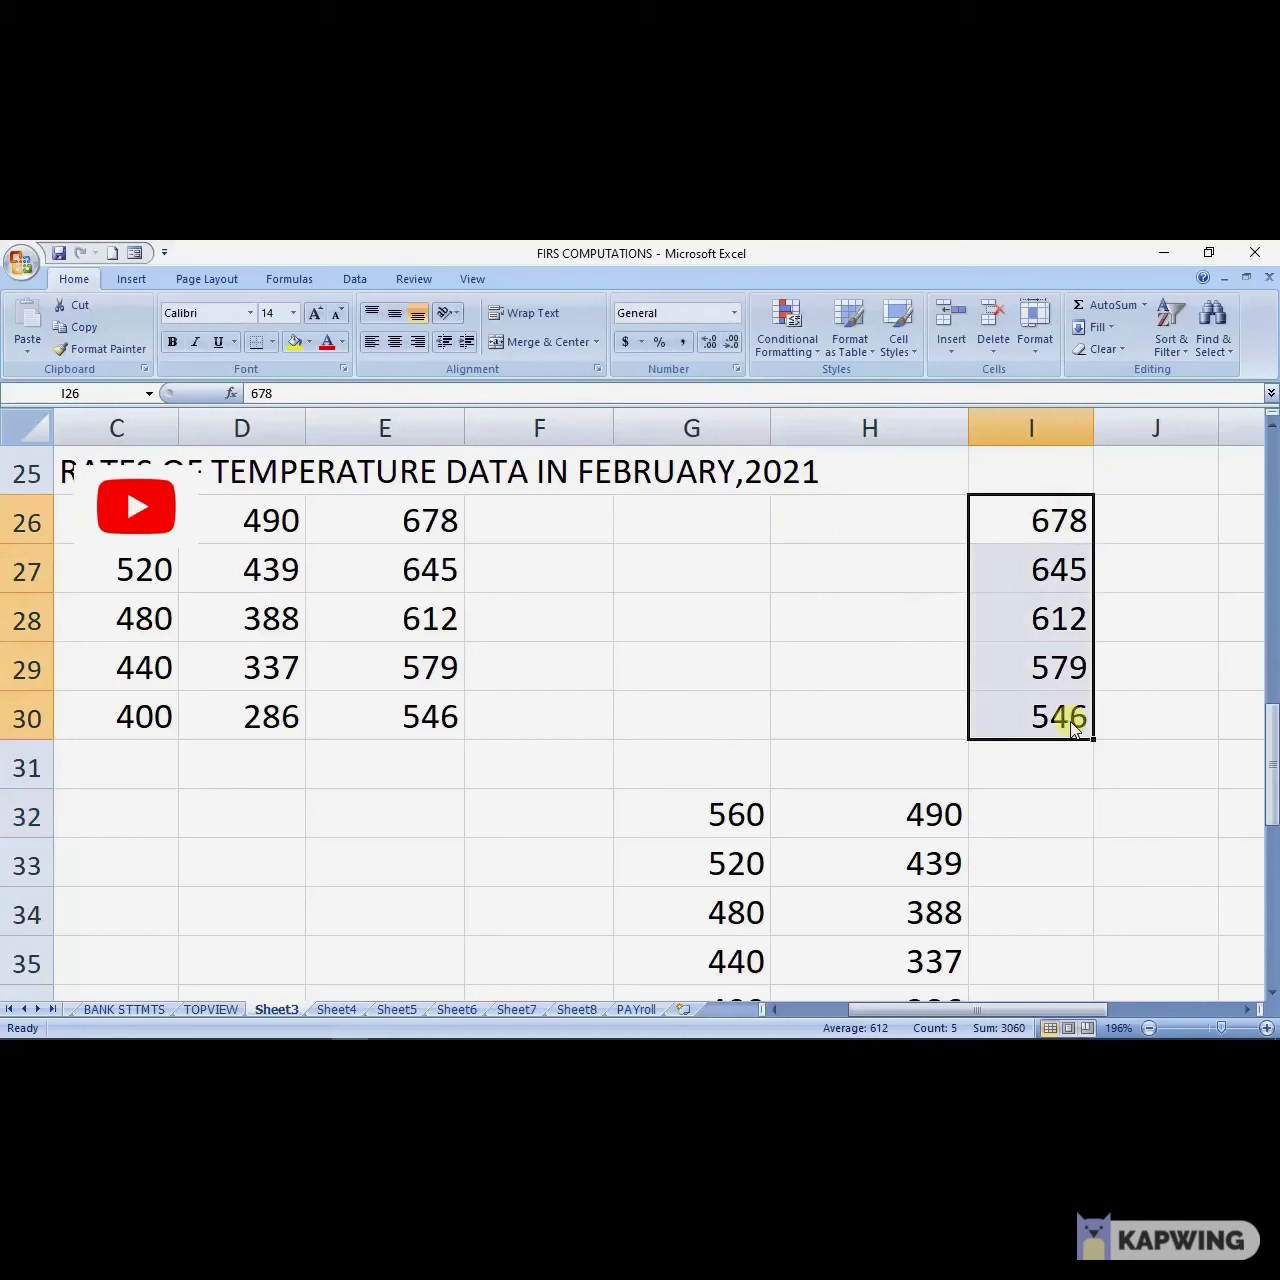
right_click(1068, 721)
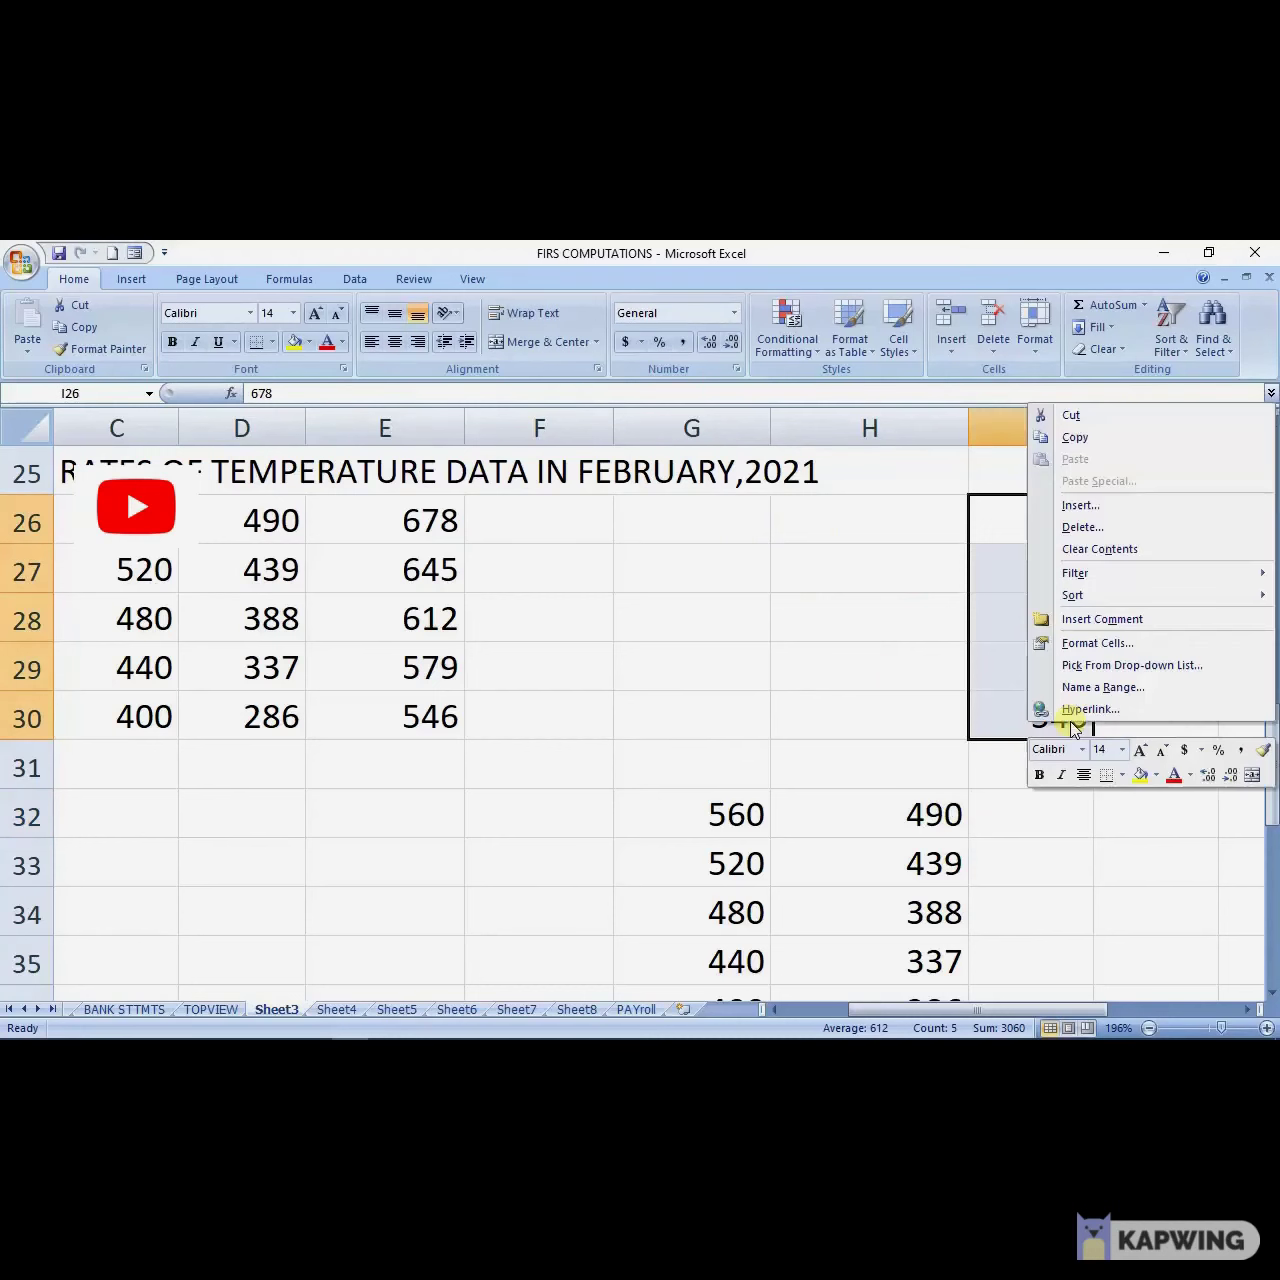
left_click(1074, 439)
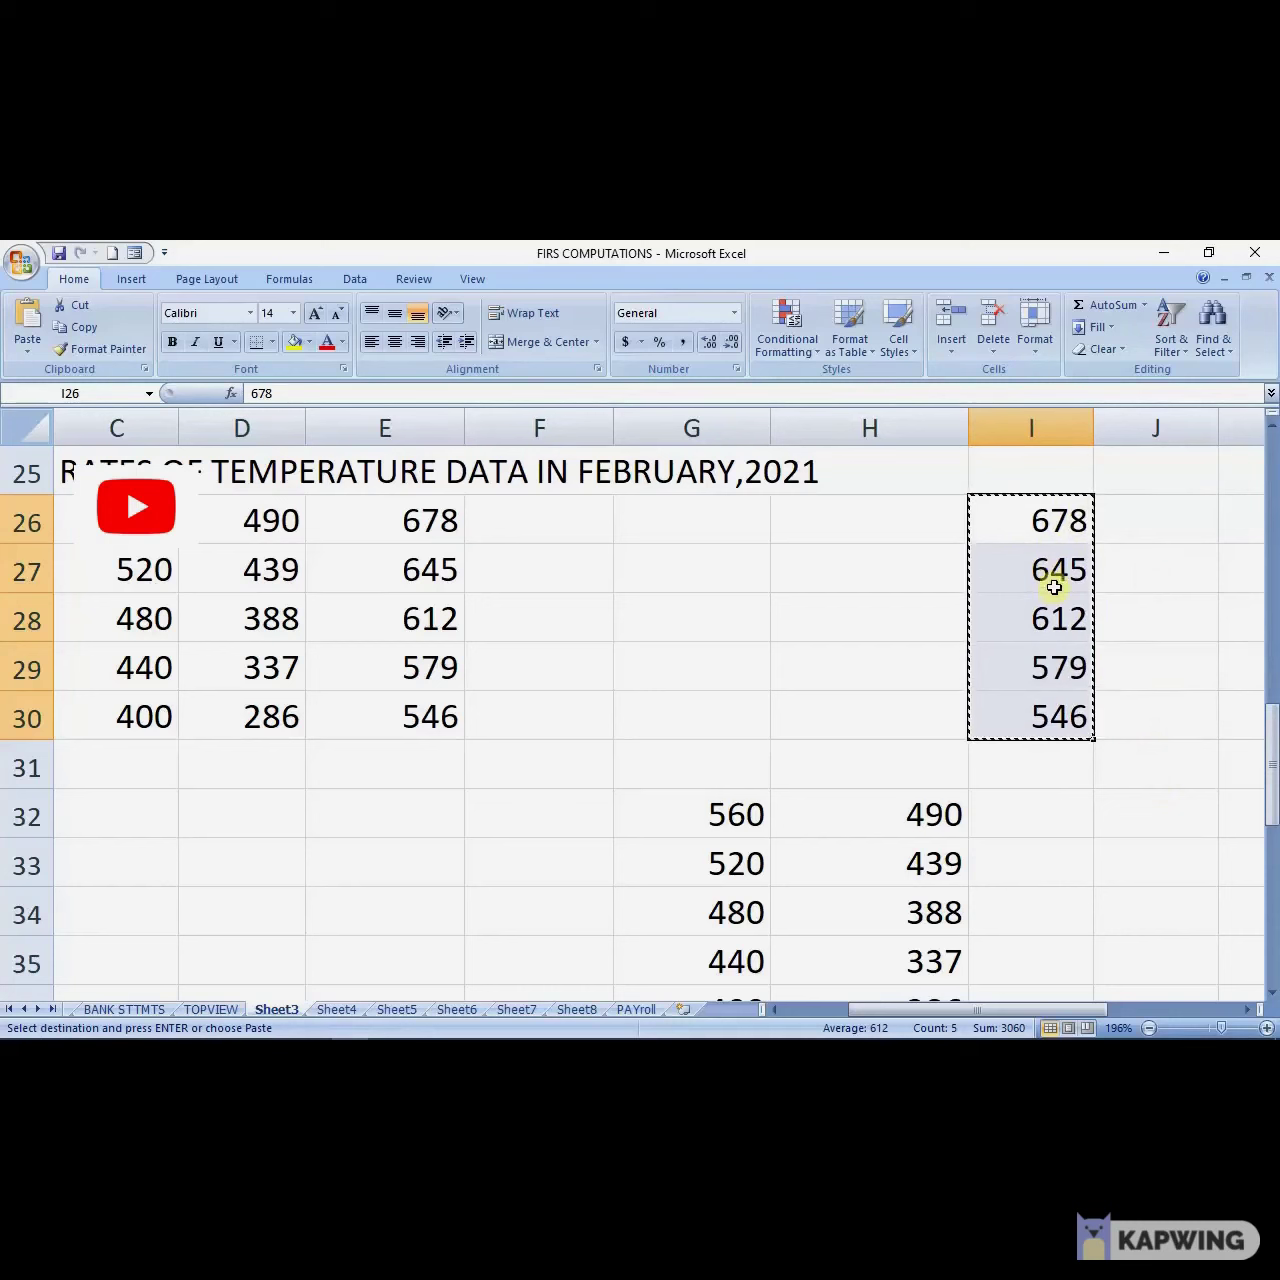
left_click(1140, 660)
right_click(1144, 664)
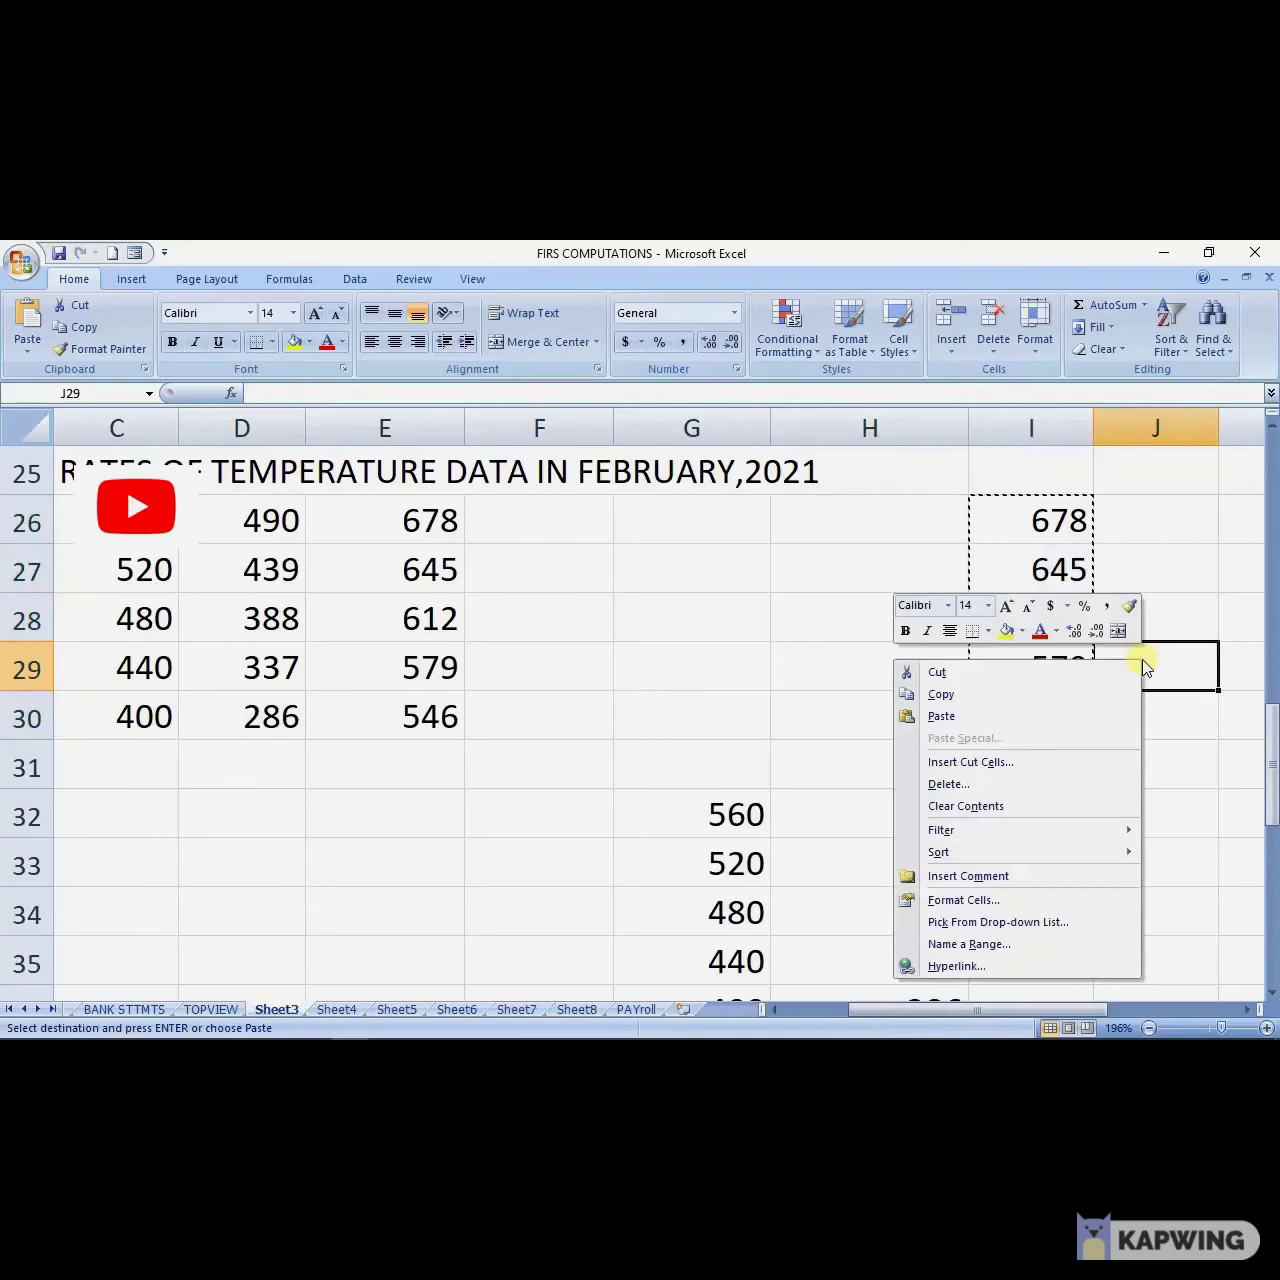
left_click(1118, 716)
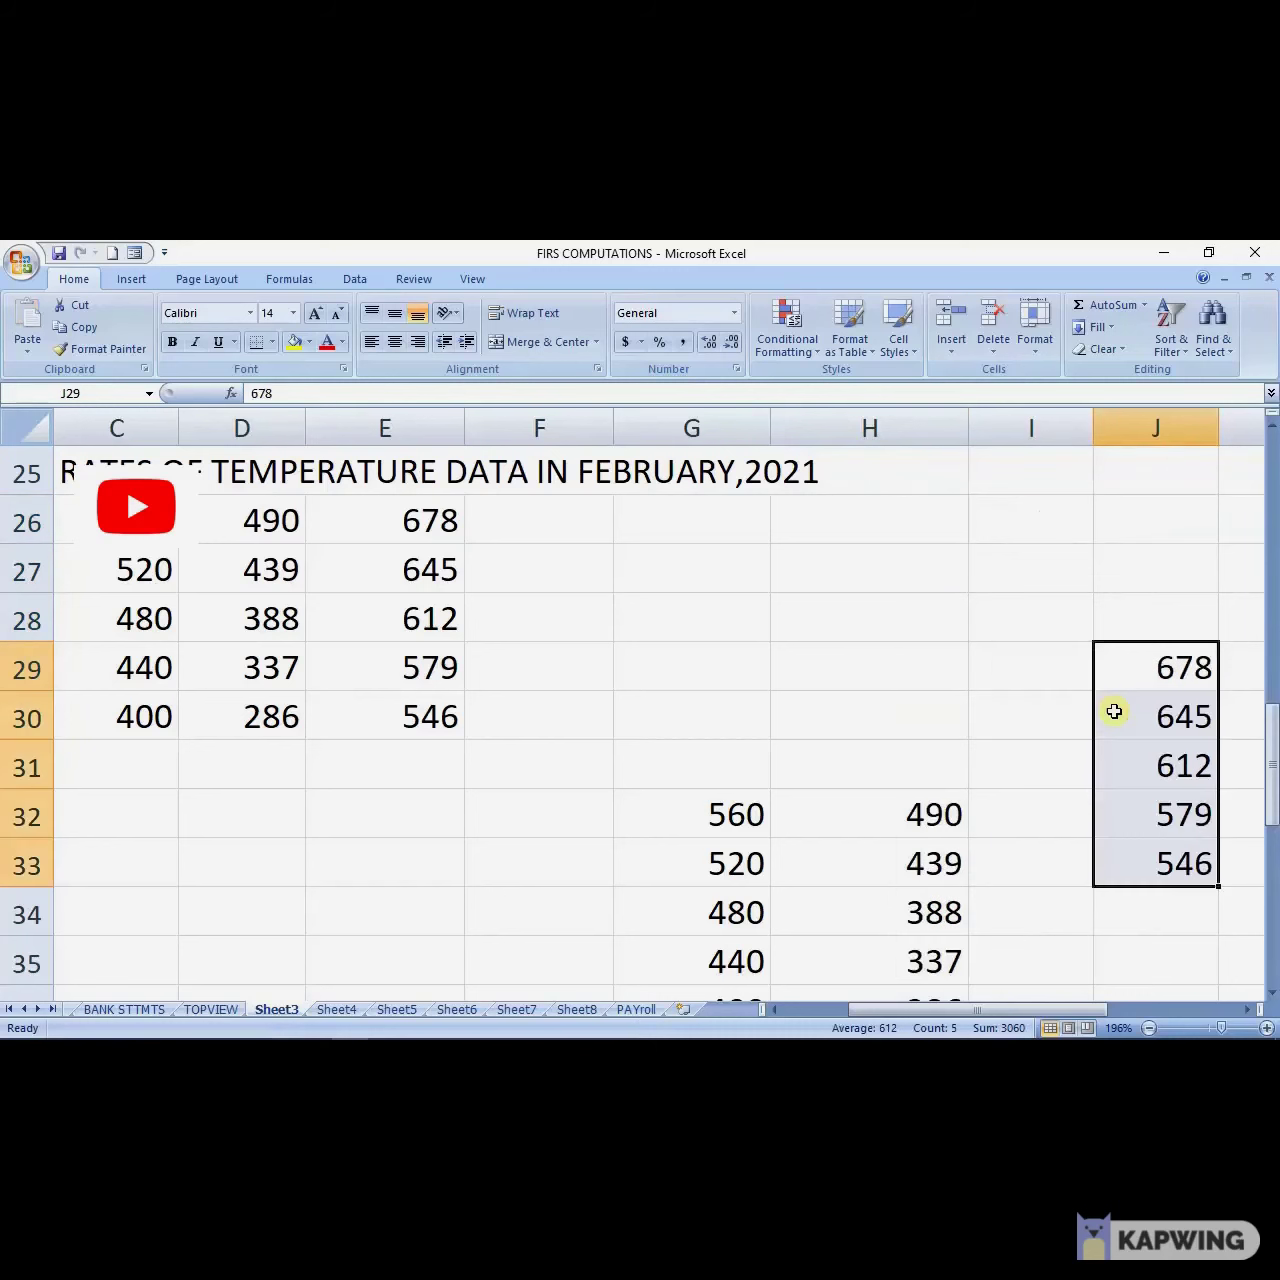
Check in the empty cell I27 whether the cut data can be pasted a second time.
left_click(1052, 574)
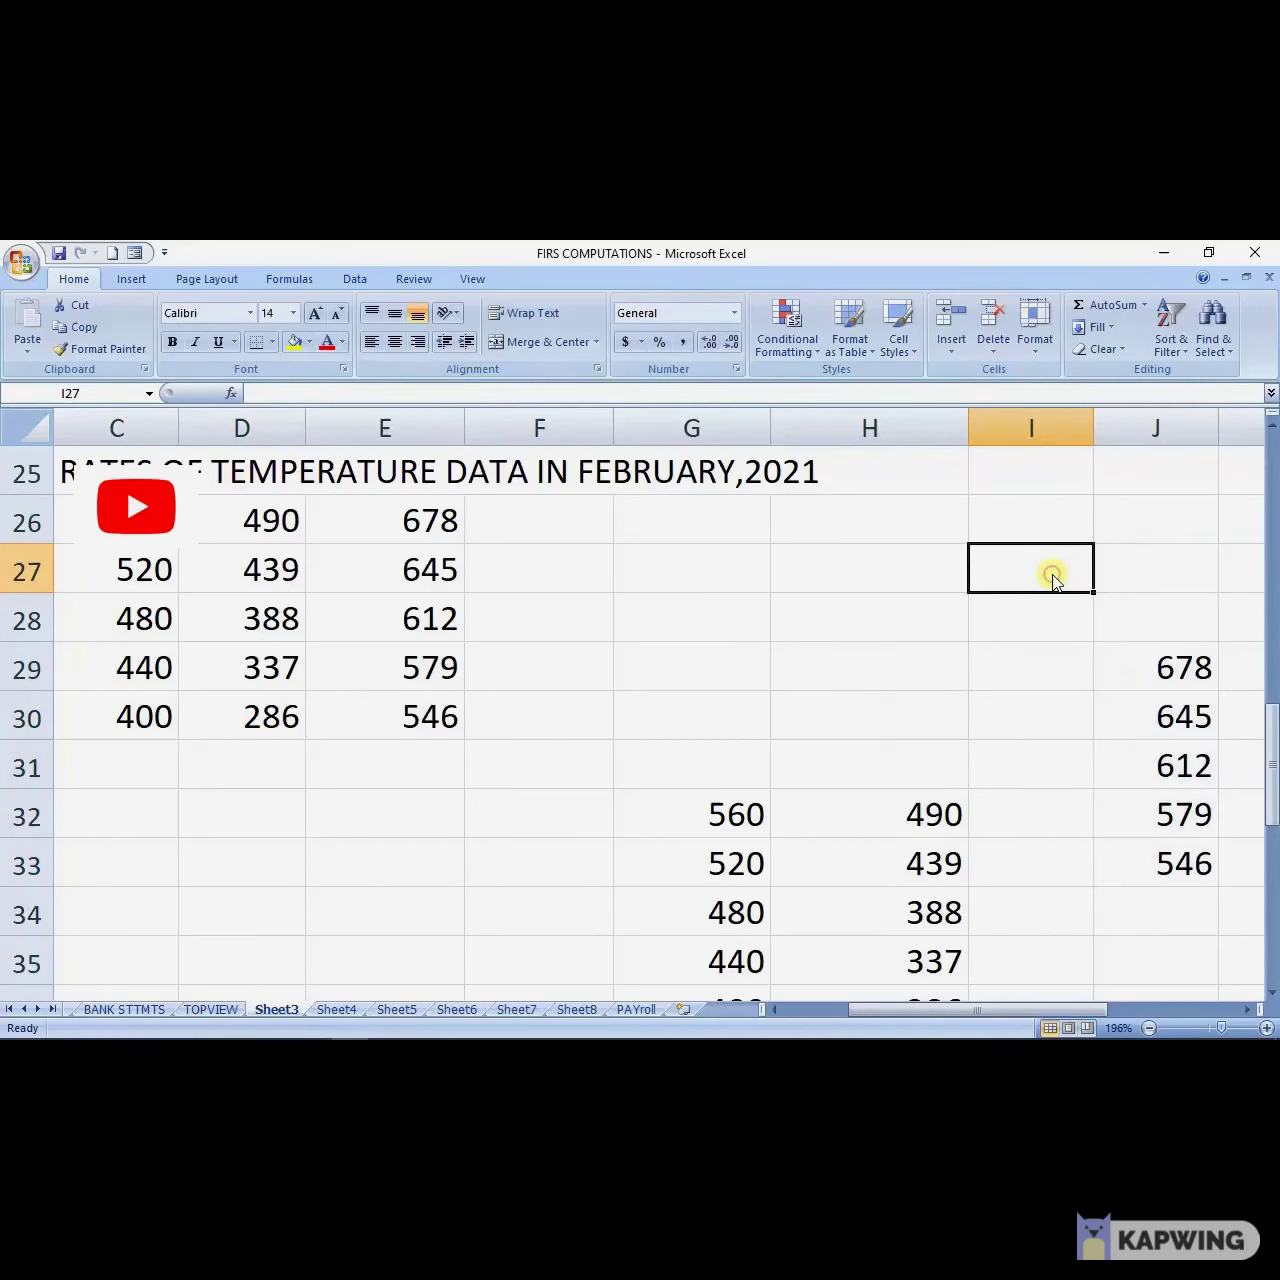
right_click(1052, 574)
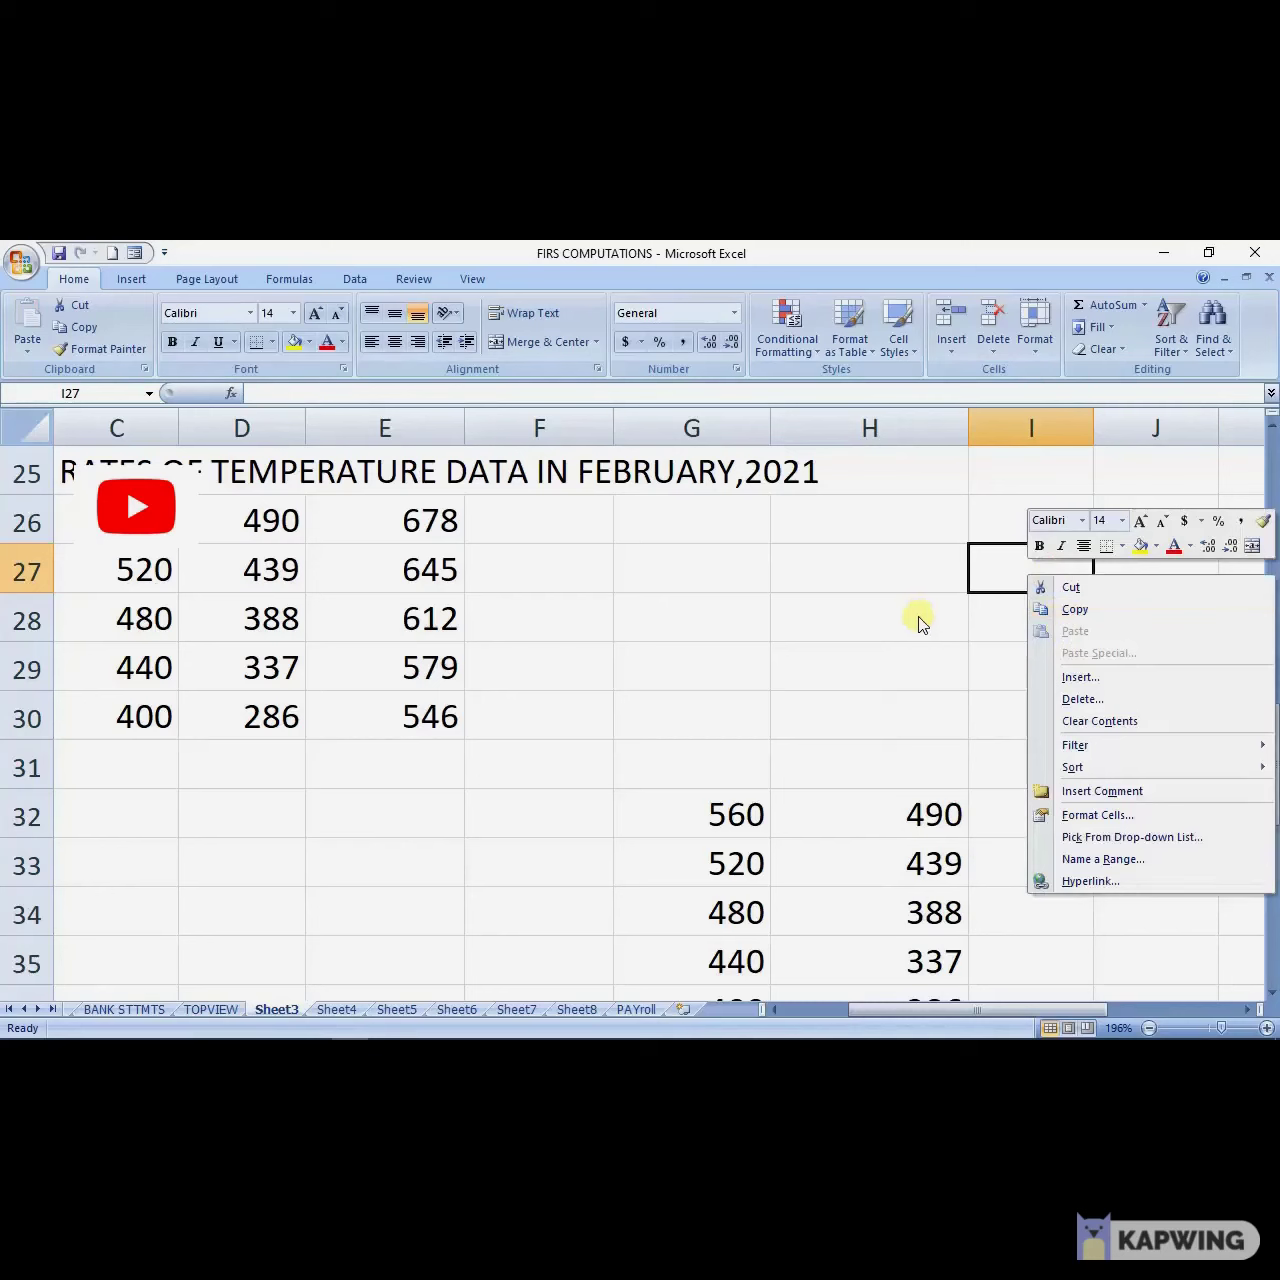
key("Escape")
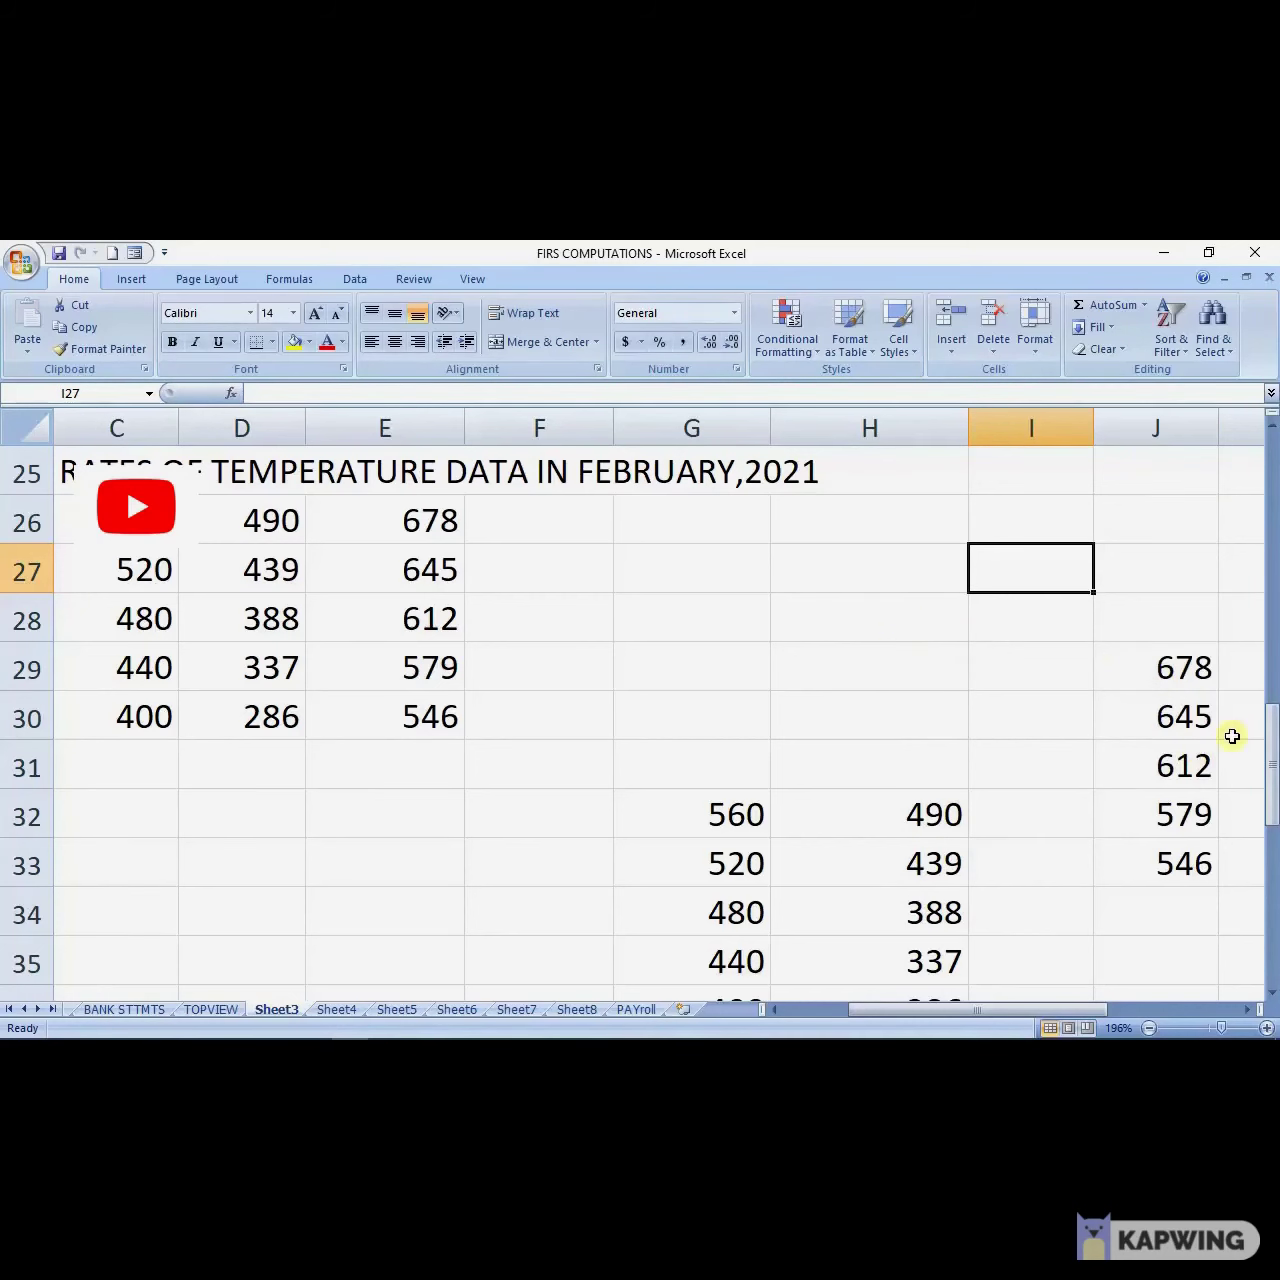
scroll(1270, 612, "up", 4)
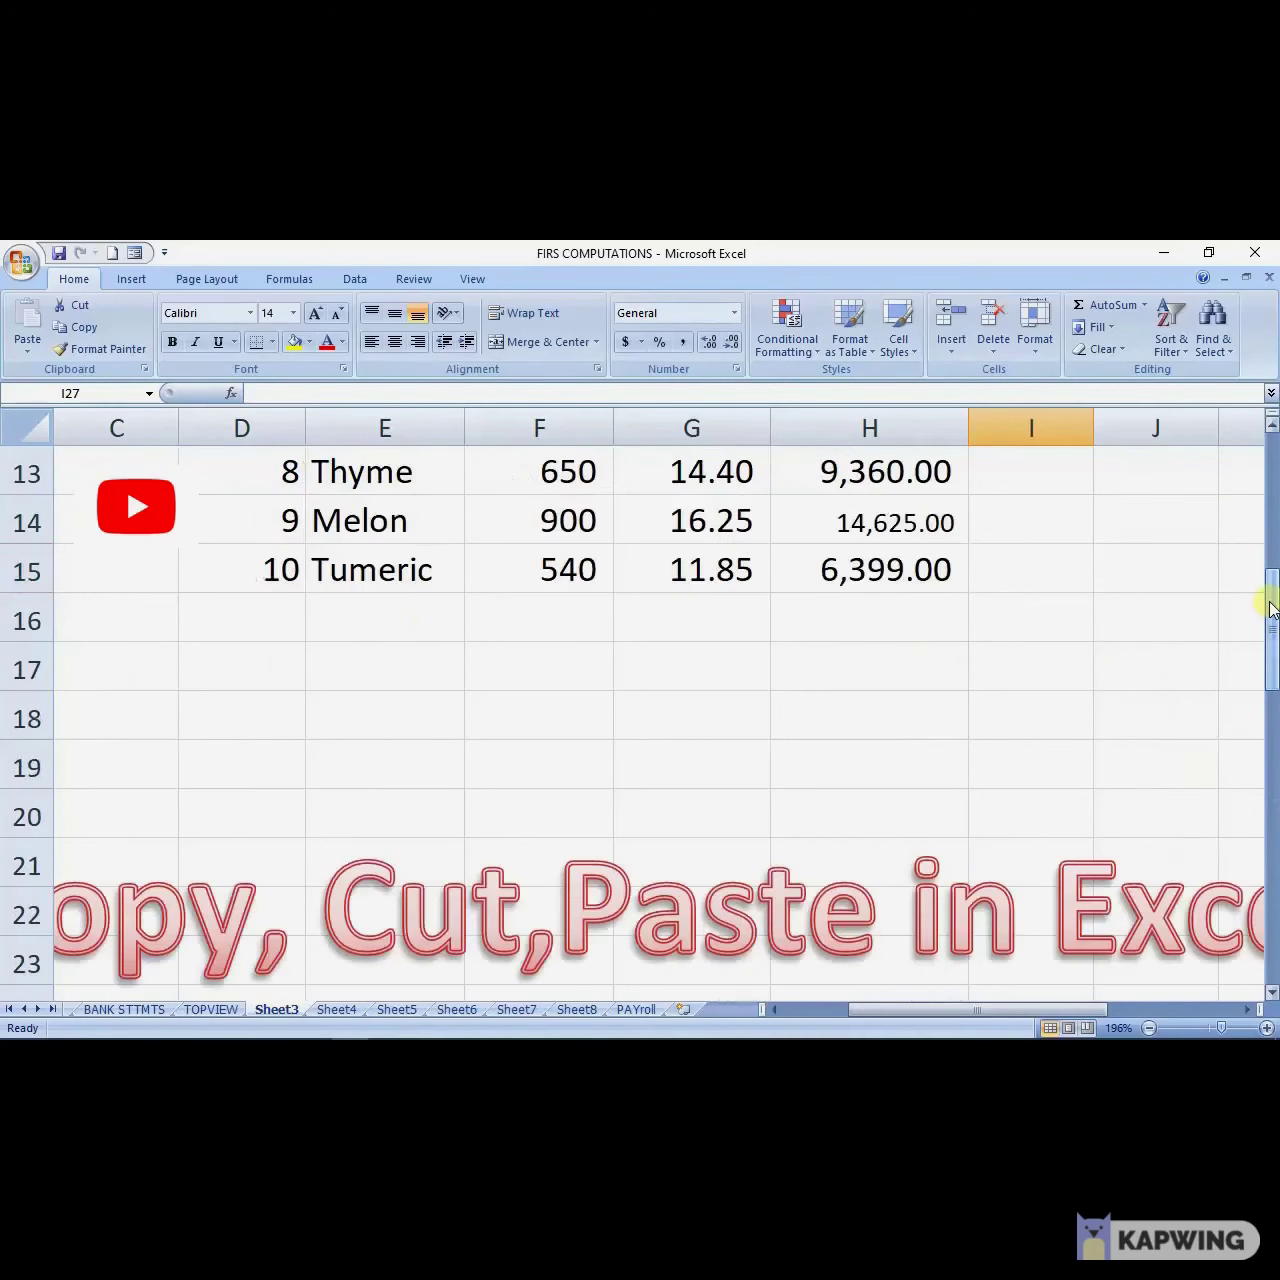
left_click_drag(1270, 608, 1275, 689)
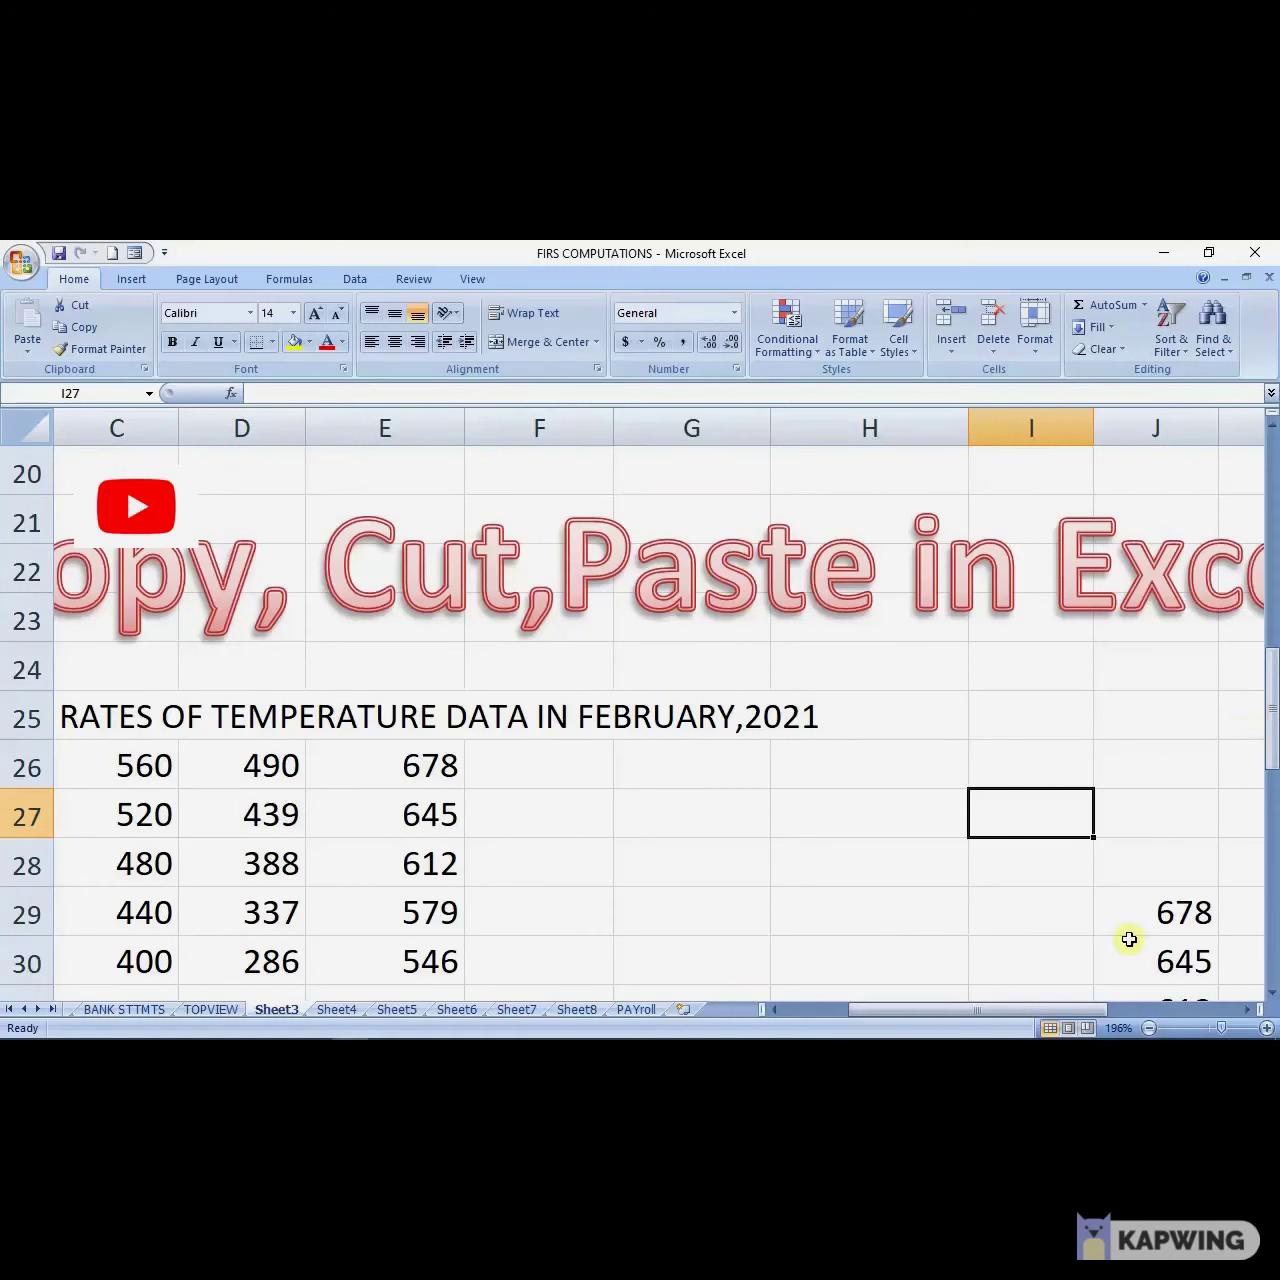
left_click_drag(1091, 1010, 1128, 1018)
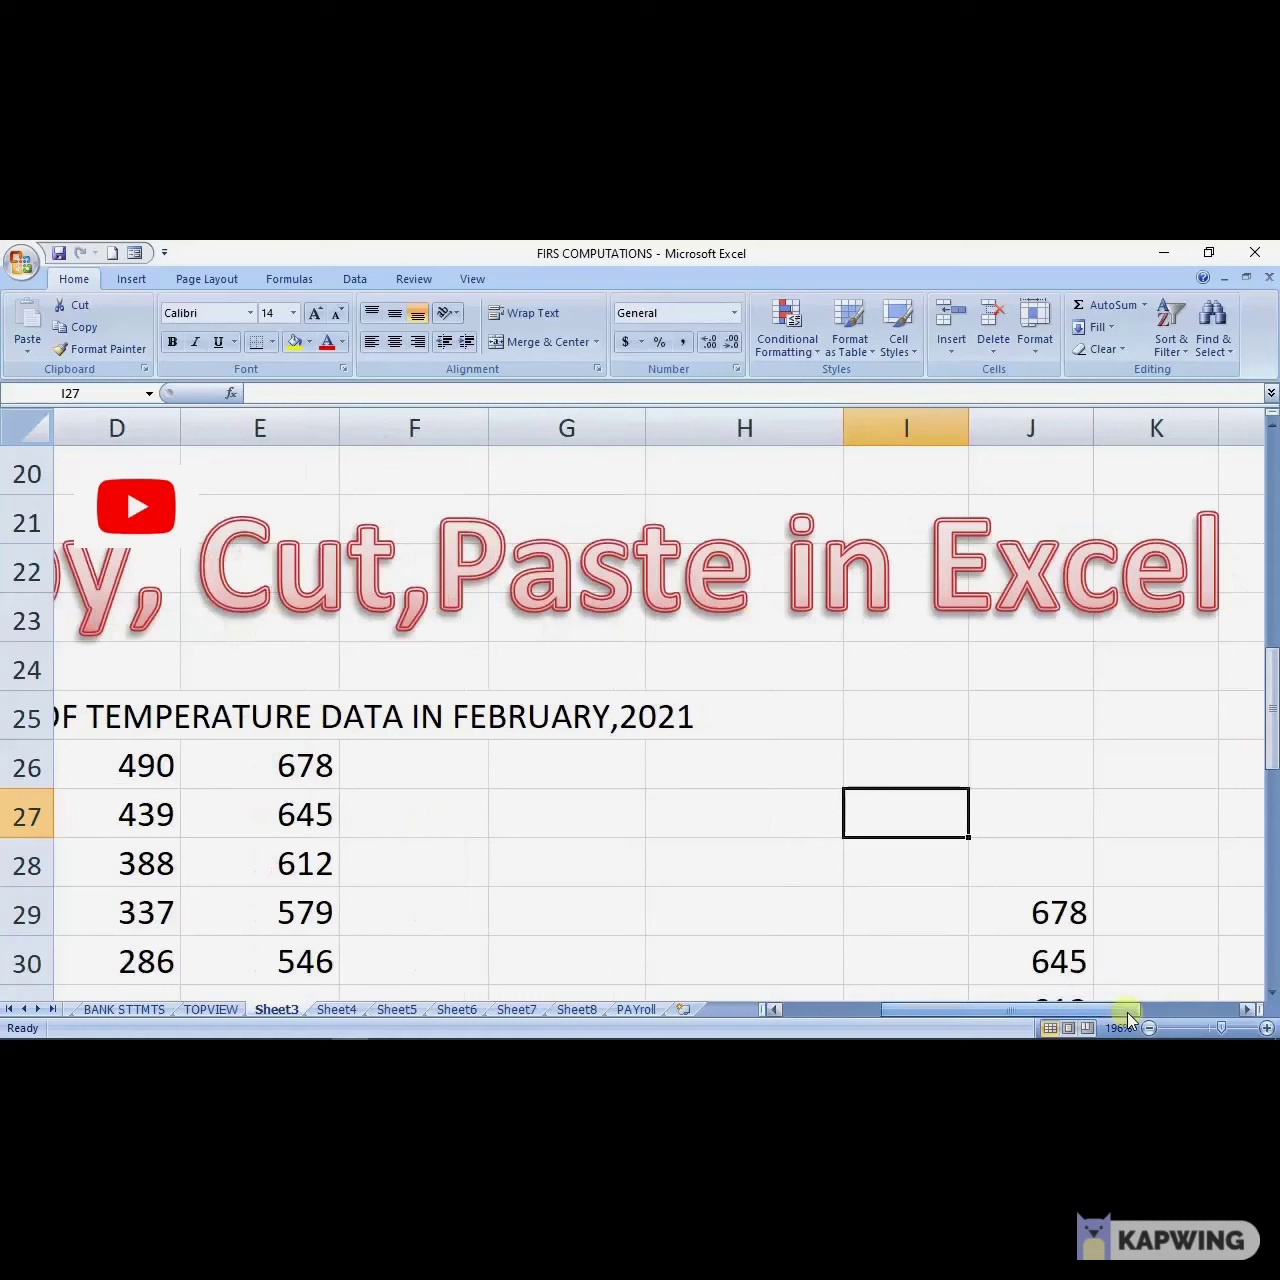